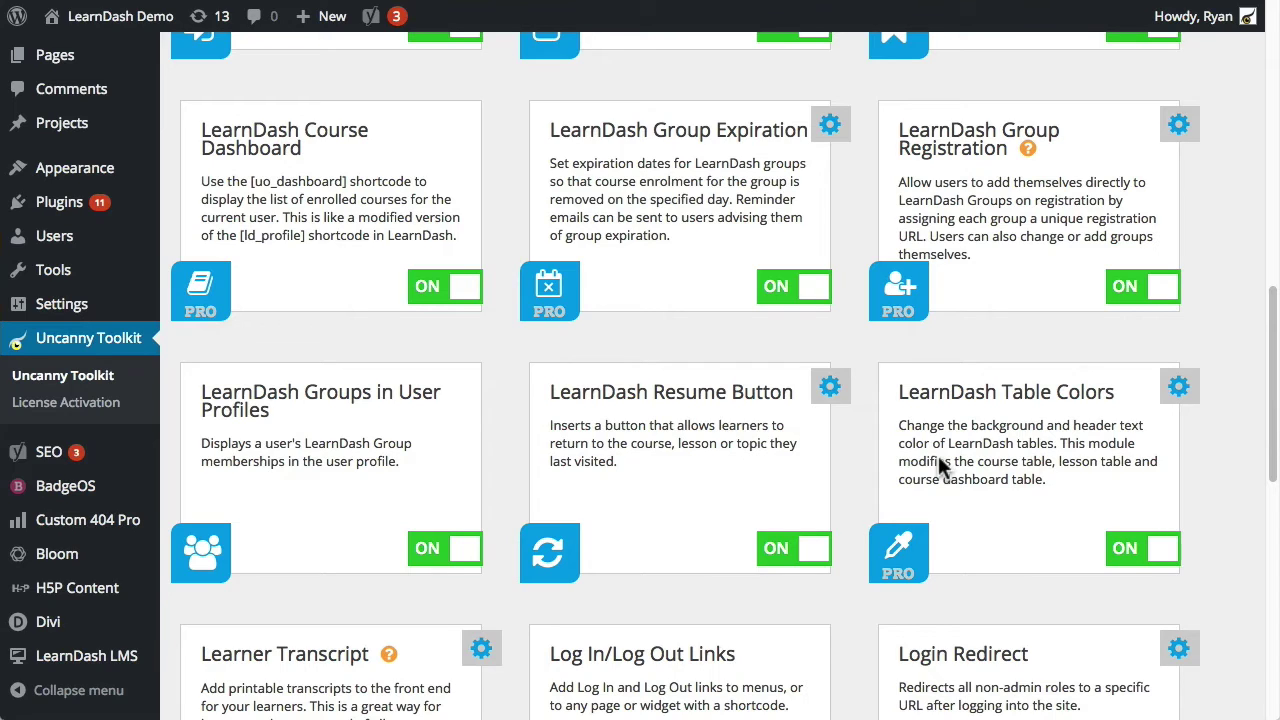
Step: Highlight the LearnDash Group Registration module title, then clear the selection
click(946, 130)
drag(900, 133, 1005, 148)
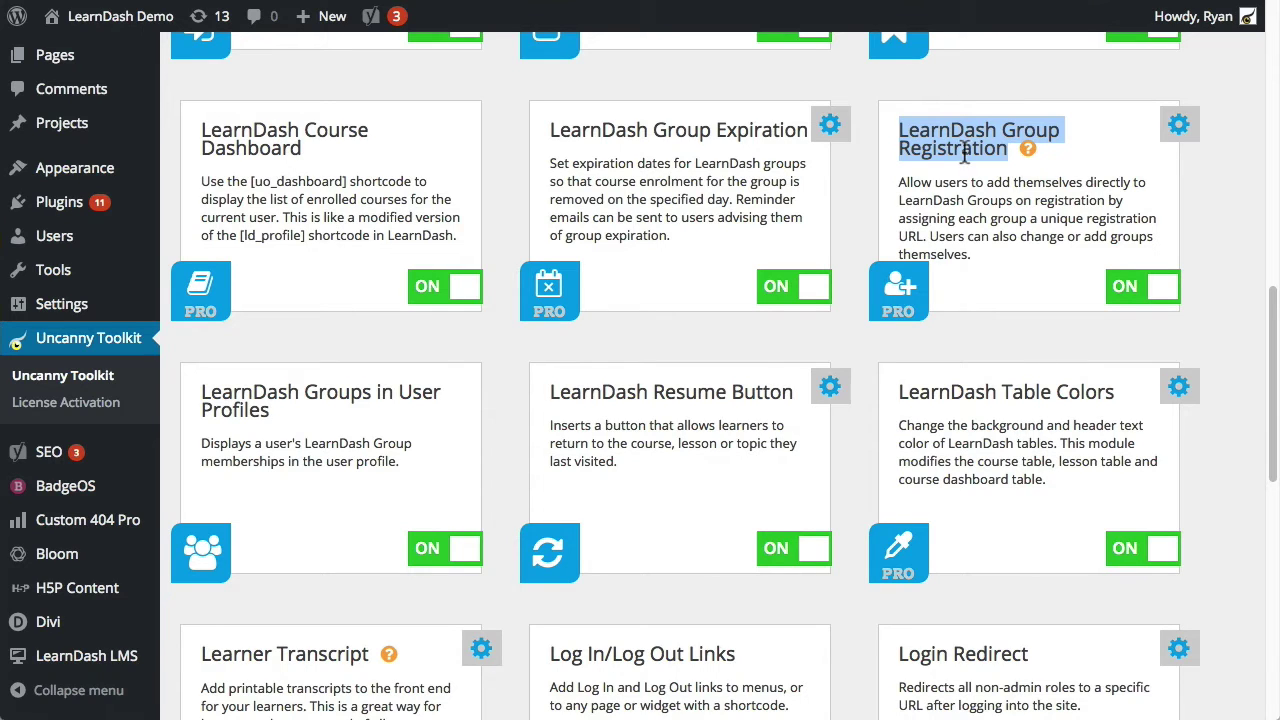
click(1027, 150)
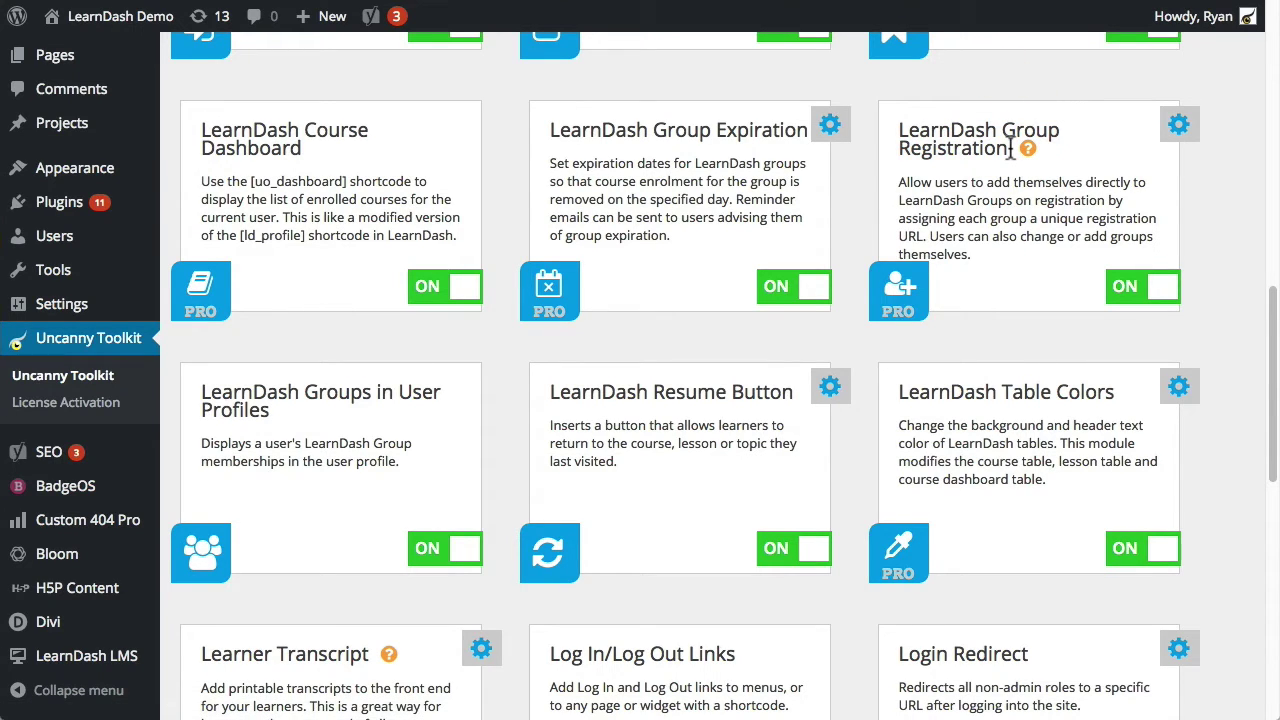
Step: Enable 'Anyone can register' under Membership in Settings > General
mouse_move(96, 143)
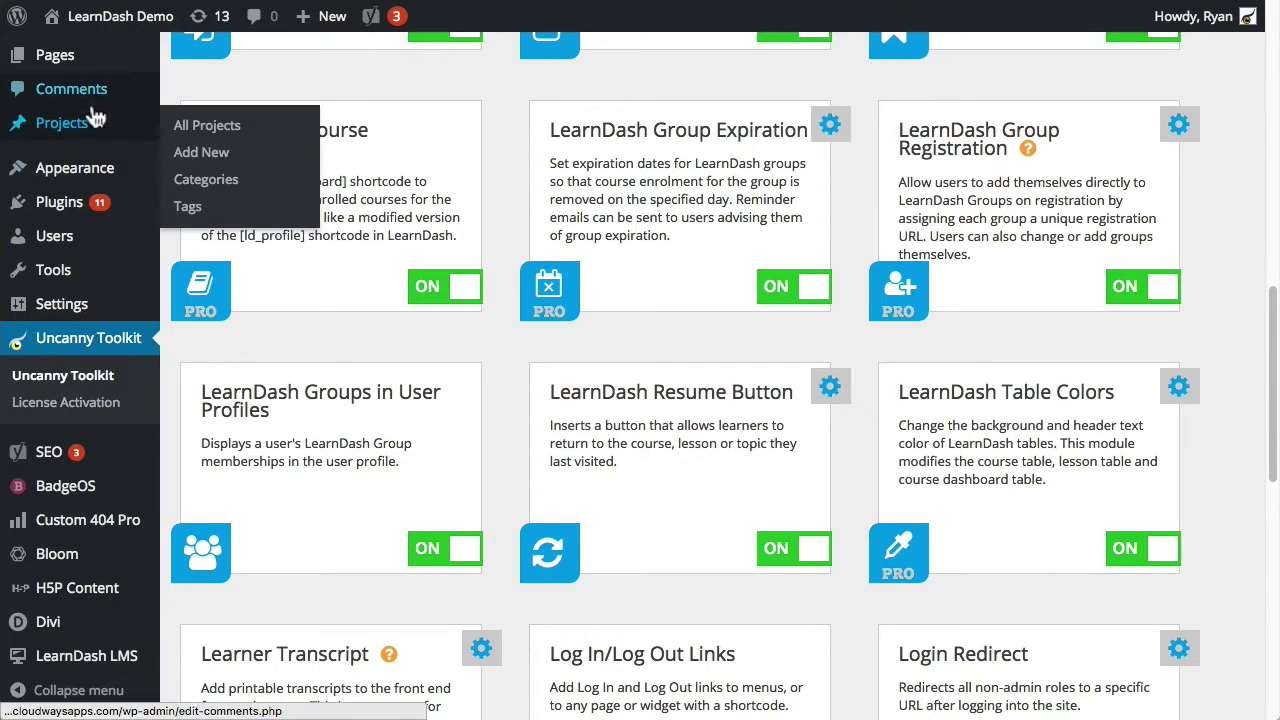
mouse_move(80, 306)
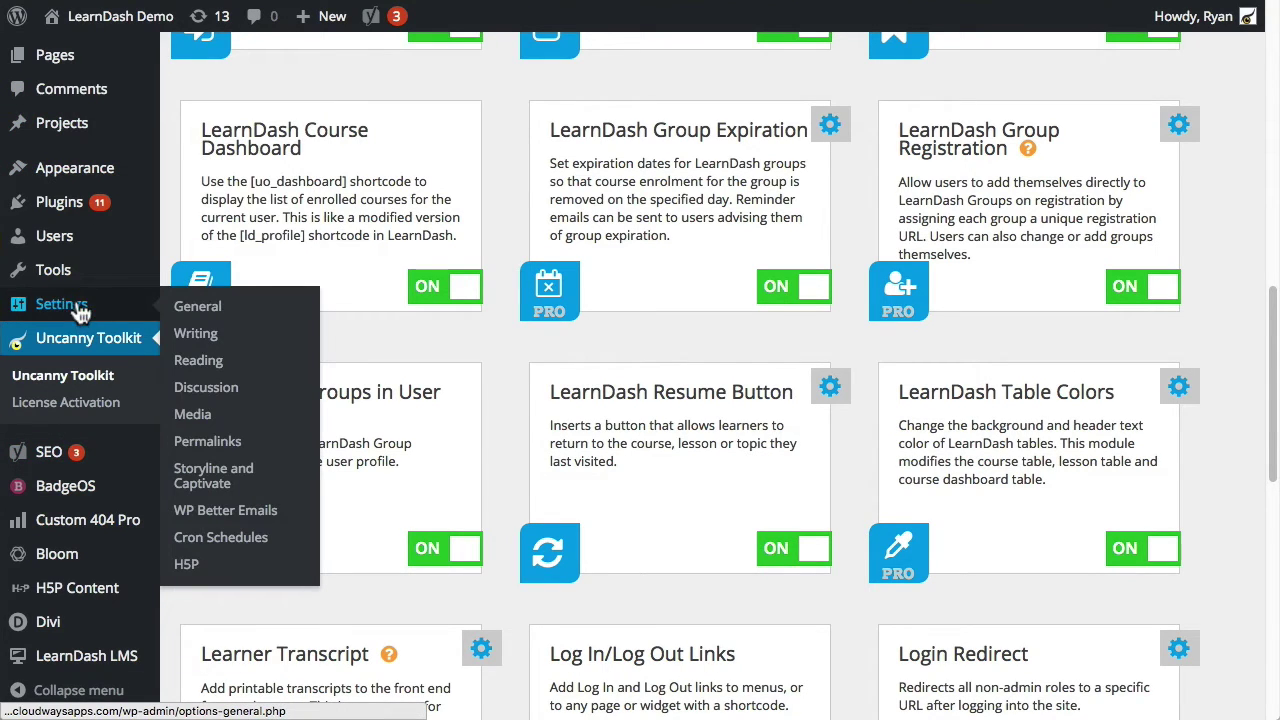
click(245, 307)
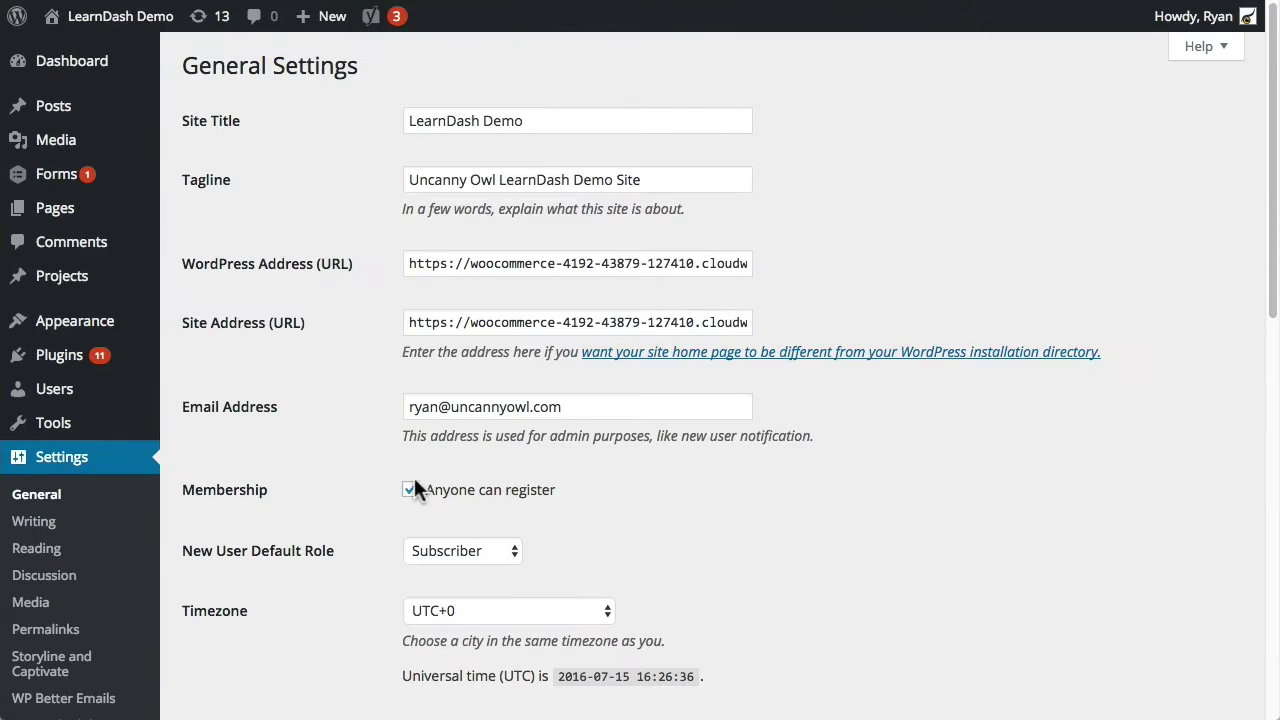
click(410, 491)
scroll(368, 465, down, 4)
scroll(157, 655, down, 10)
Step: Open Group A from the LearnDash Groups list to view its permalink
mouse_move(90, 656)
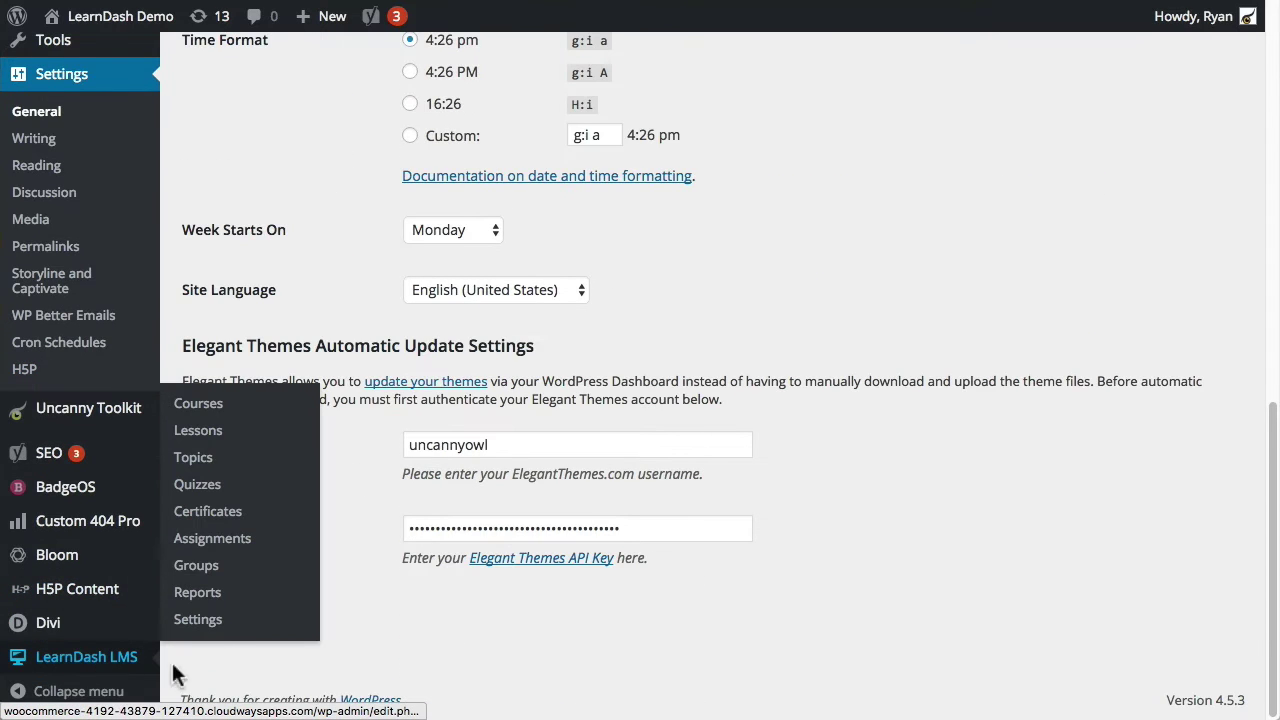
click(197, 566)
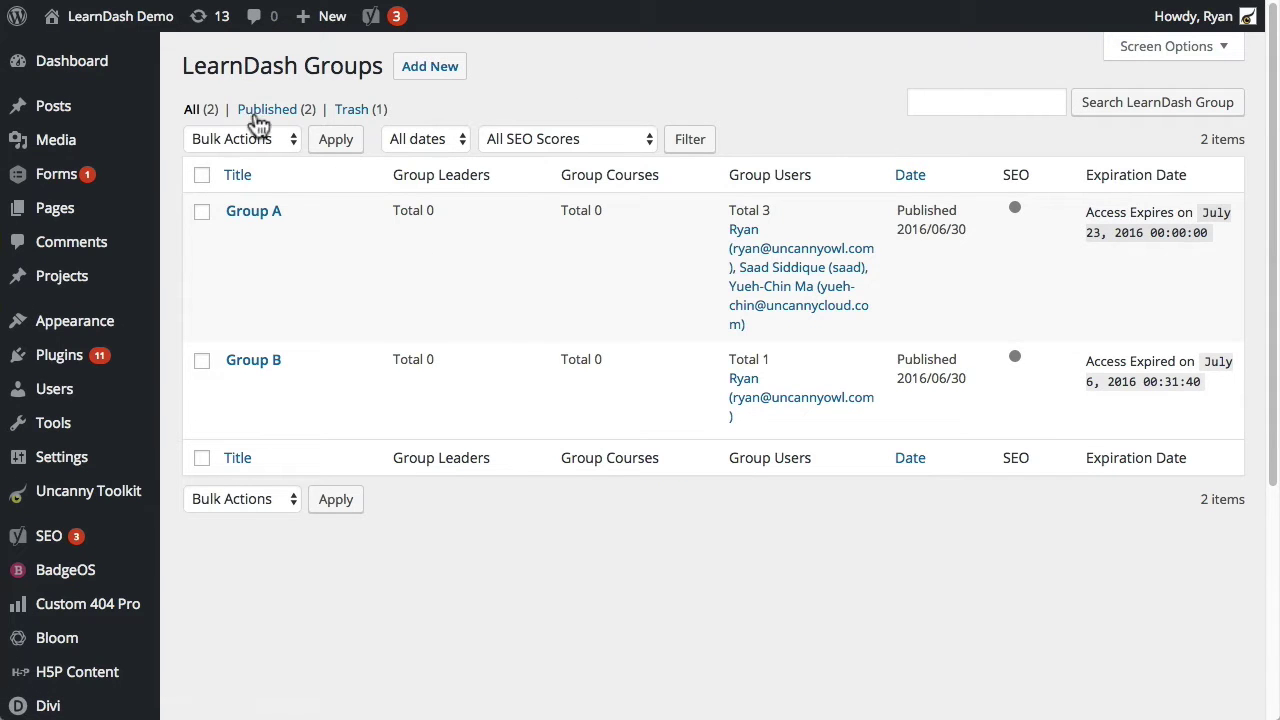
mouse_move(236, 236)
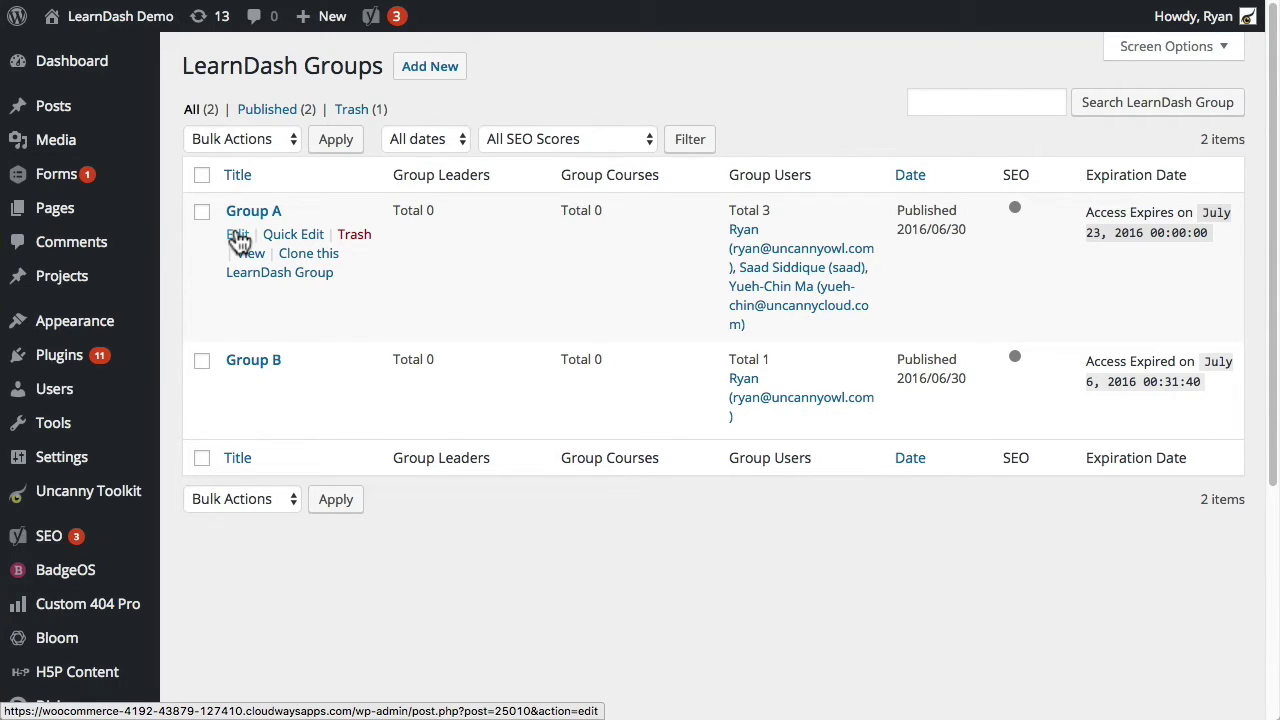
click(238, 240)
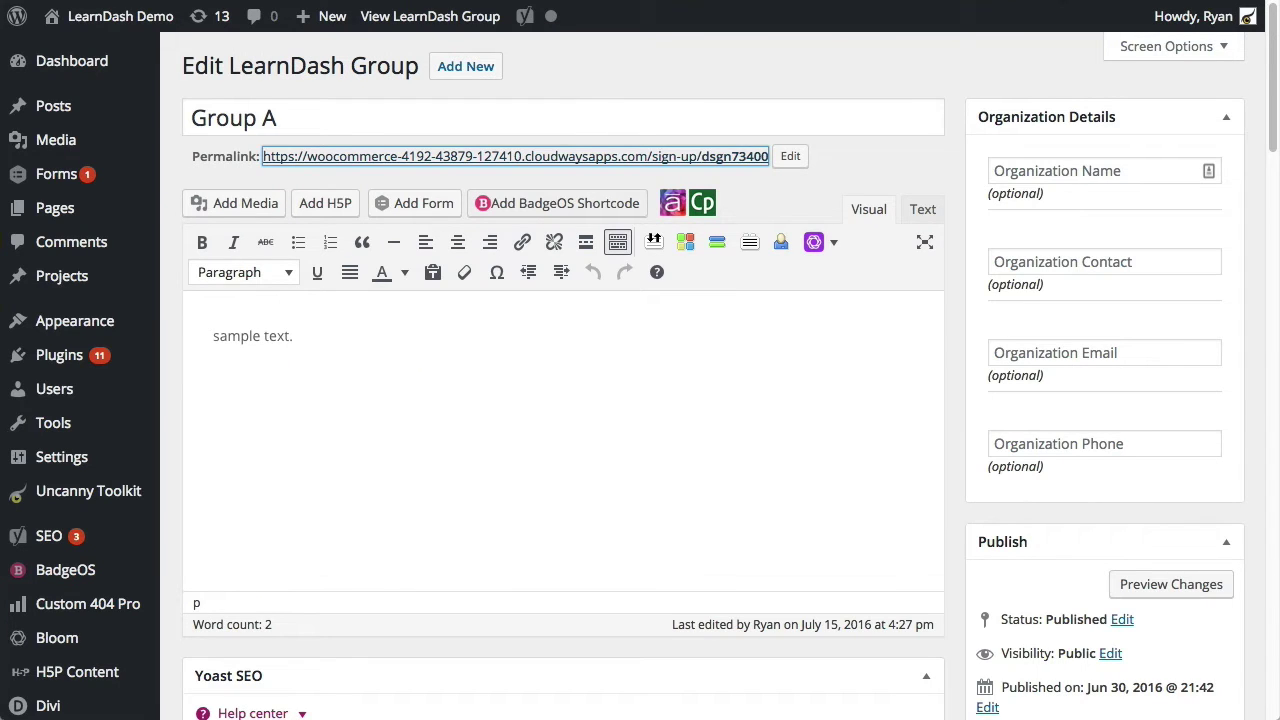
click(621, 76)
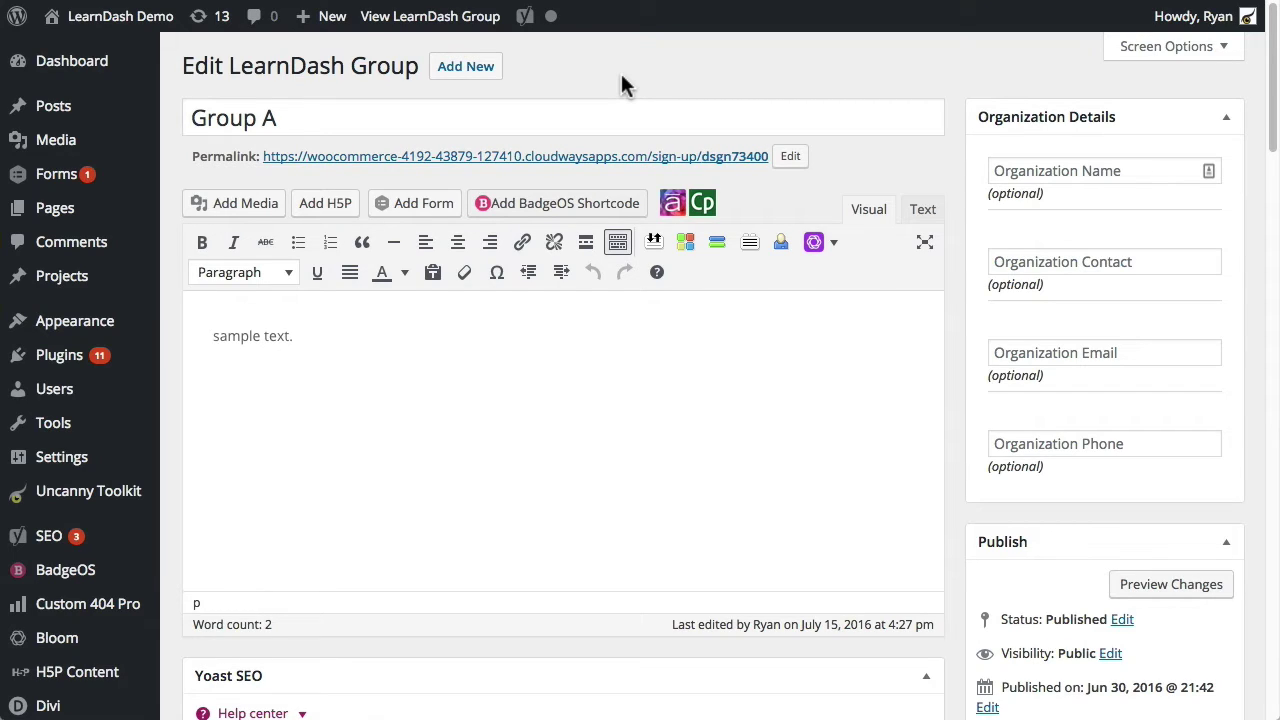
Step: Follow Group A's permalink to its front-end sign-up page
click(571, 157)
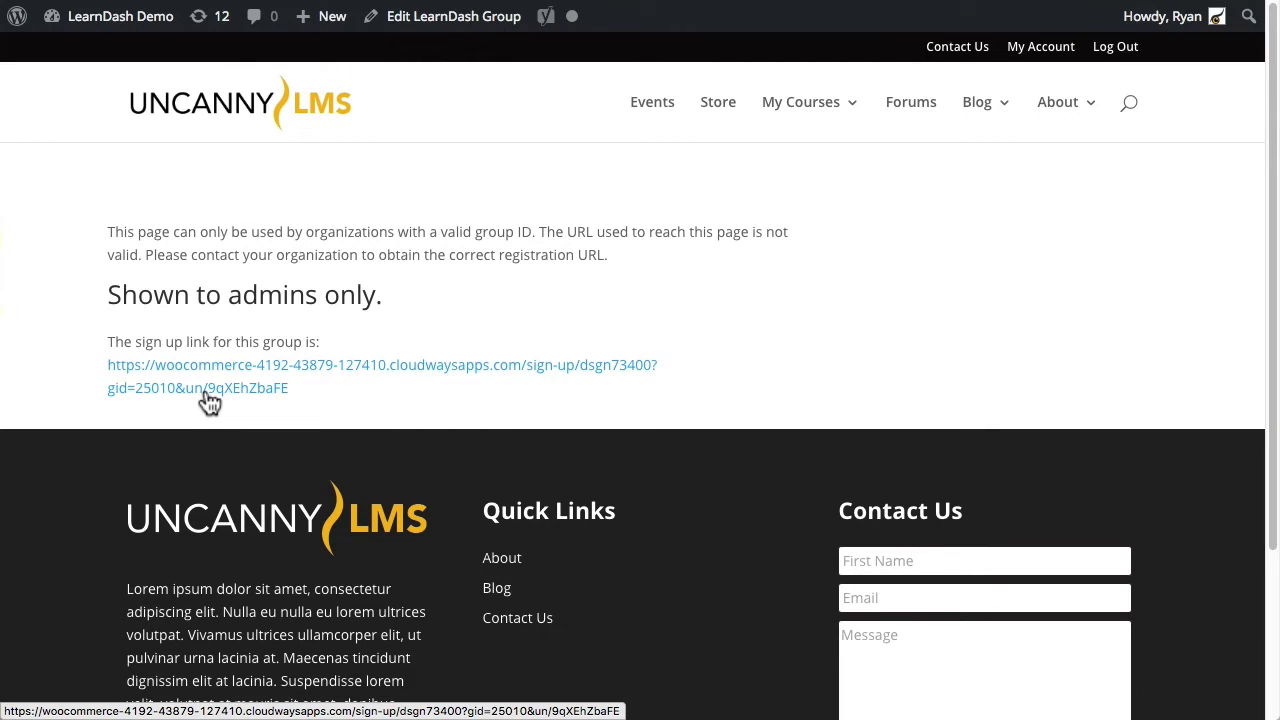
right_click(476, 366)
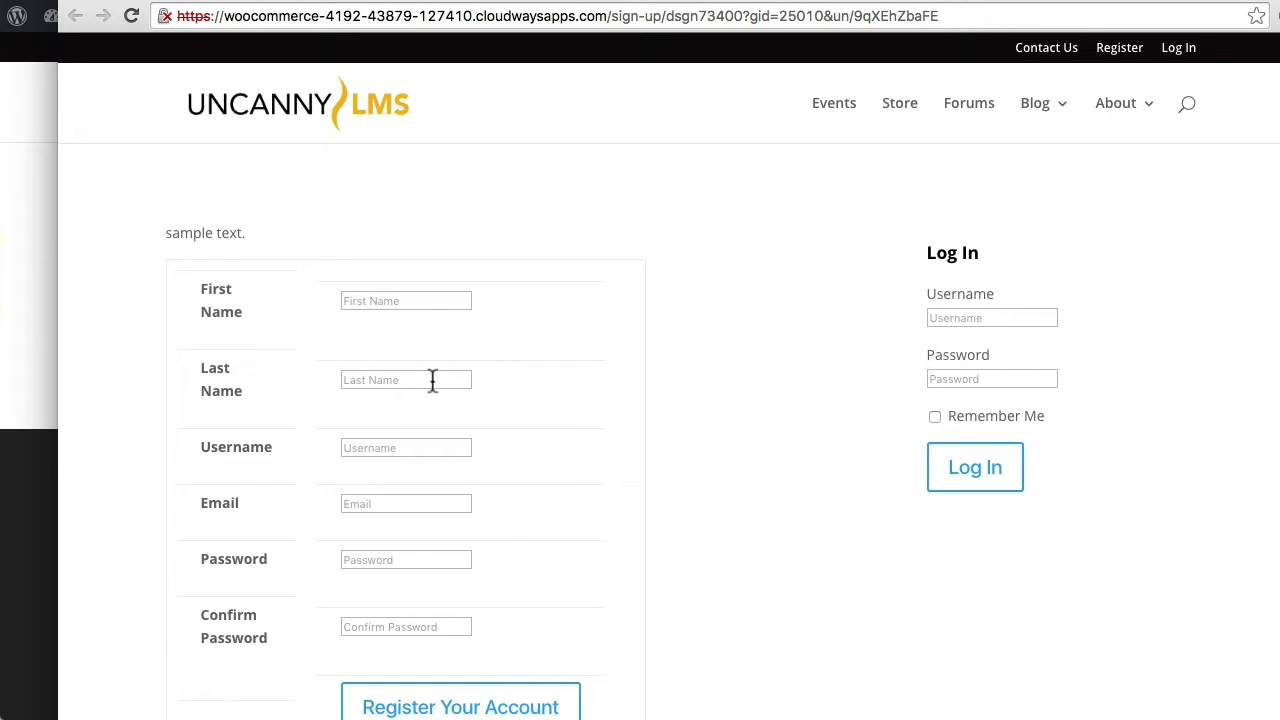
scroll(790, 557, down, 1)
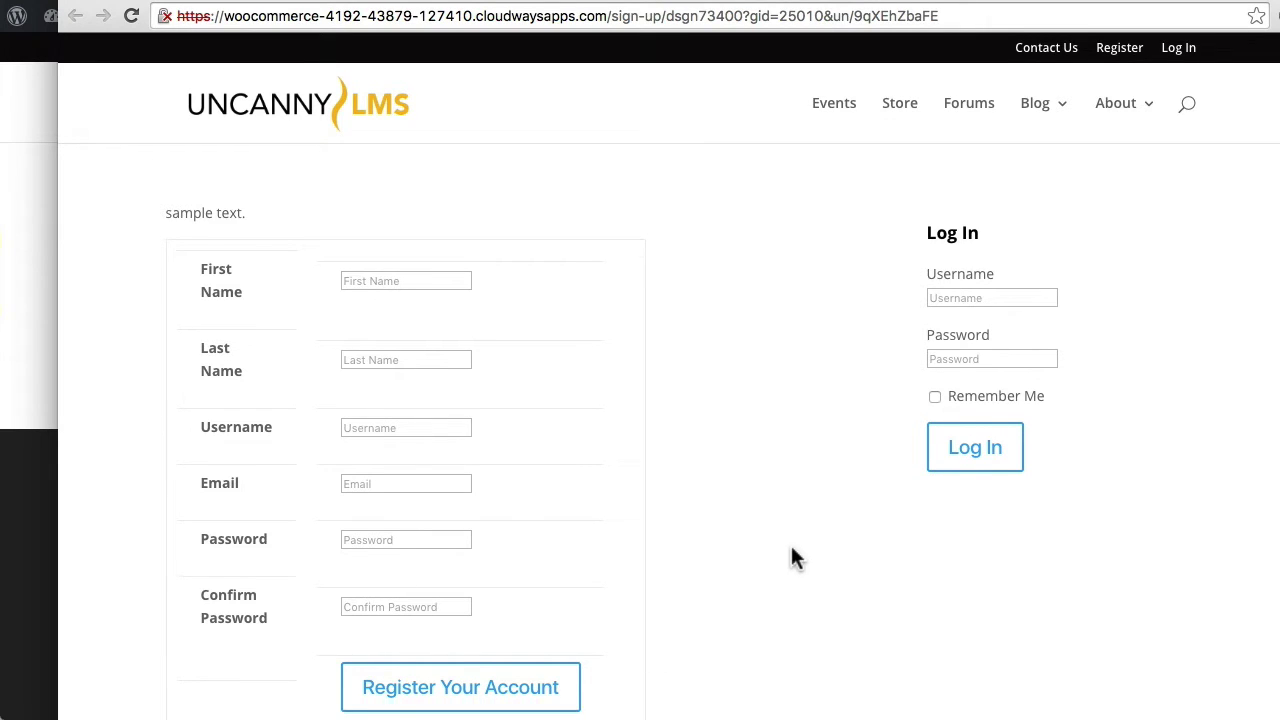
scroll(724, 500, up, 1)
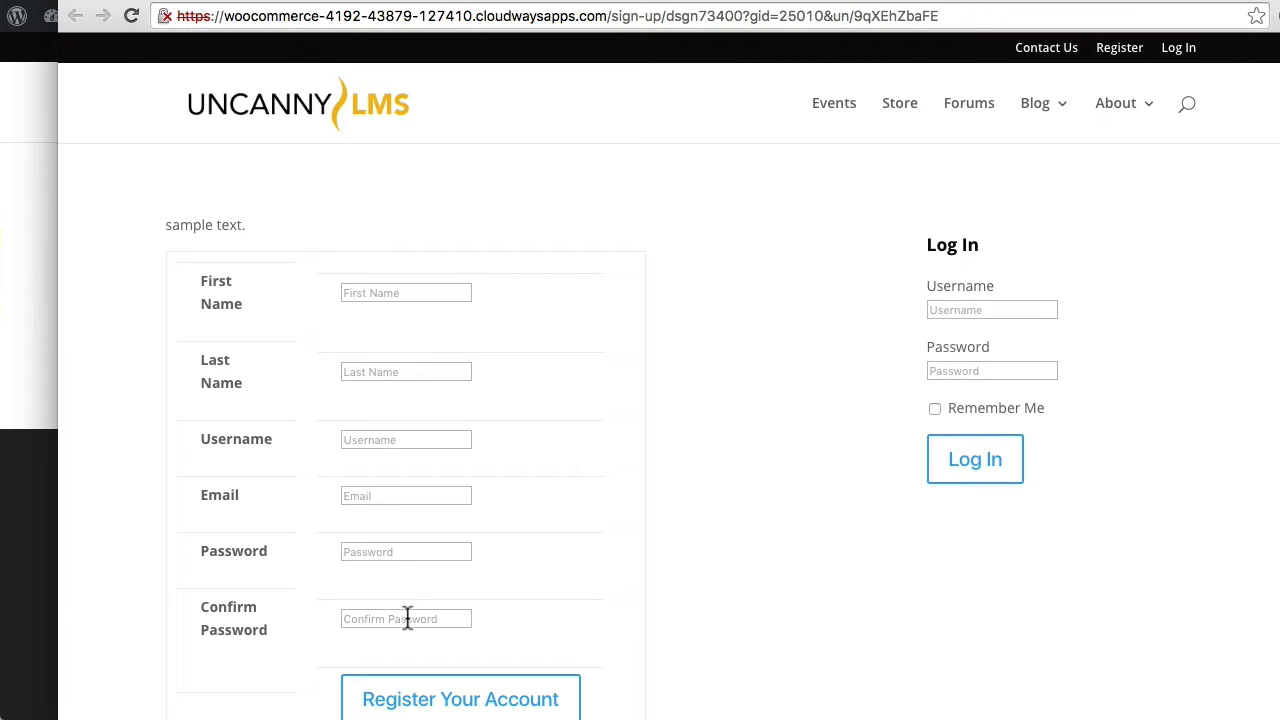
click(426, 287)
Step: Return to Group A's edit screen and select its 'sample text' content
key(ctrl+Left)
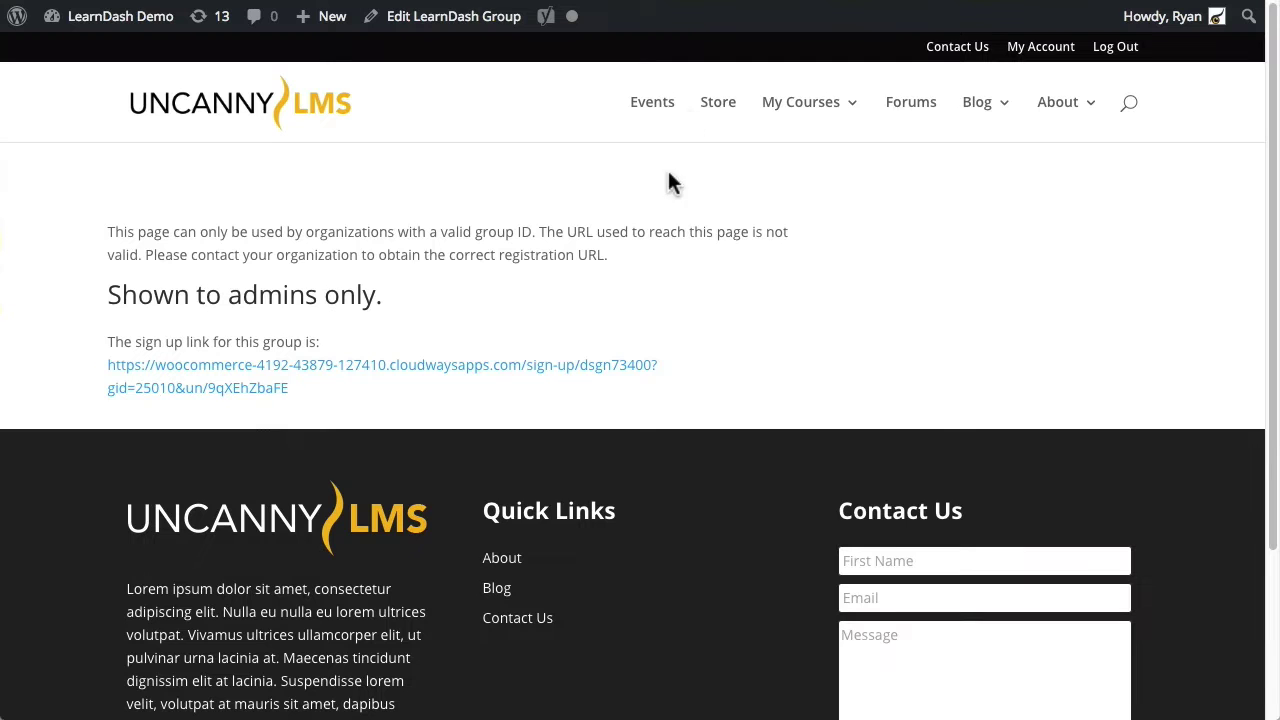
key(super+Left)
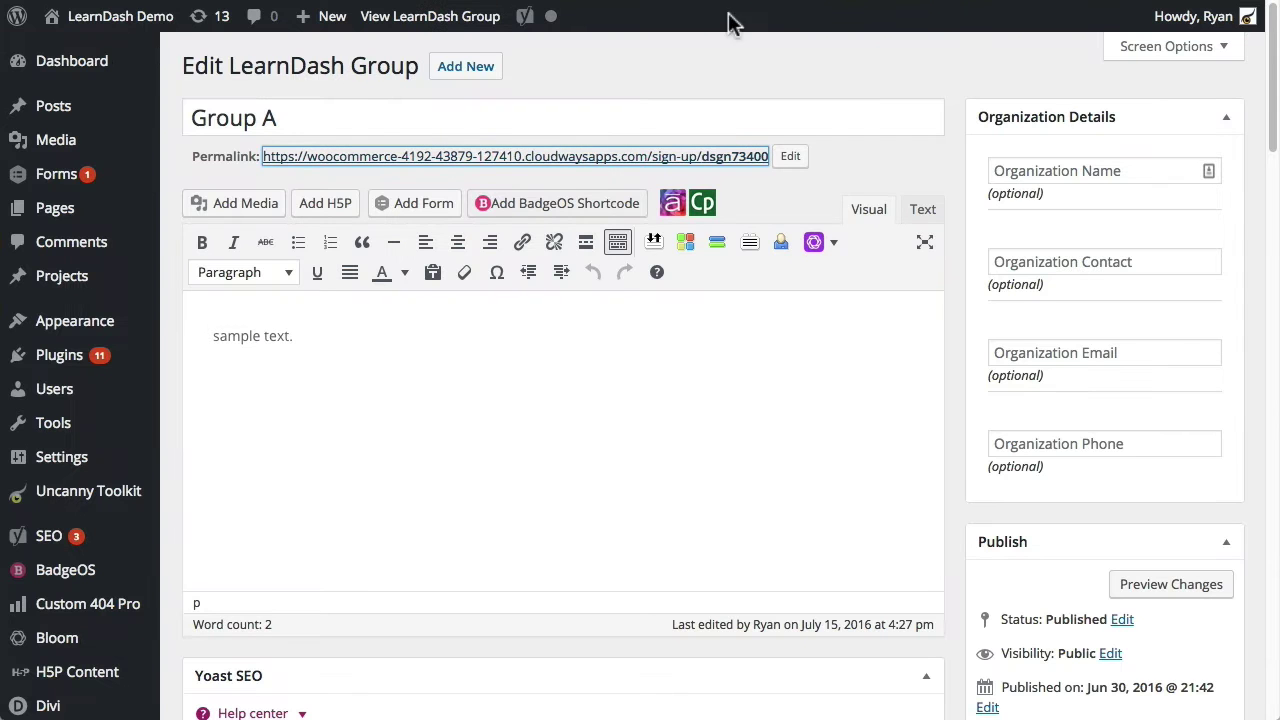
click(502, 360)
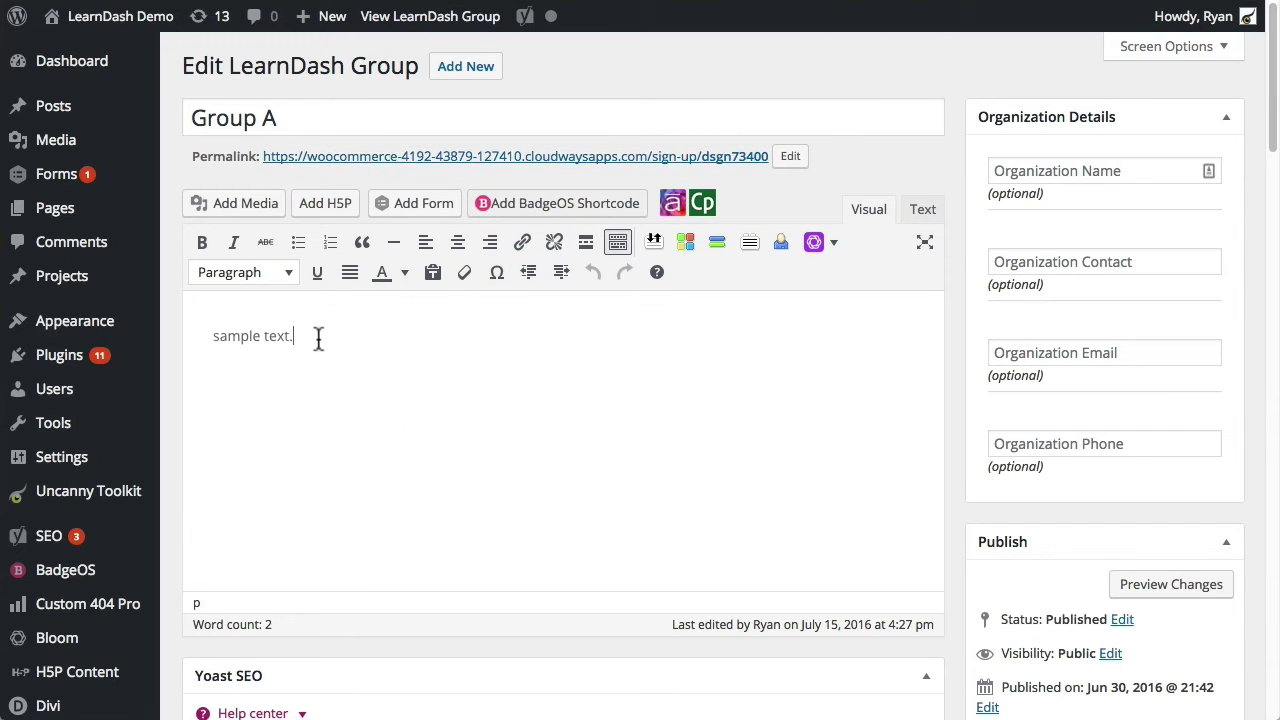
drag(346, 335, 148, 320)
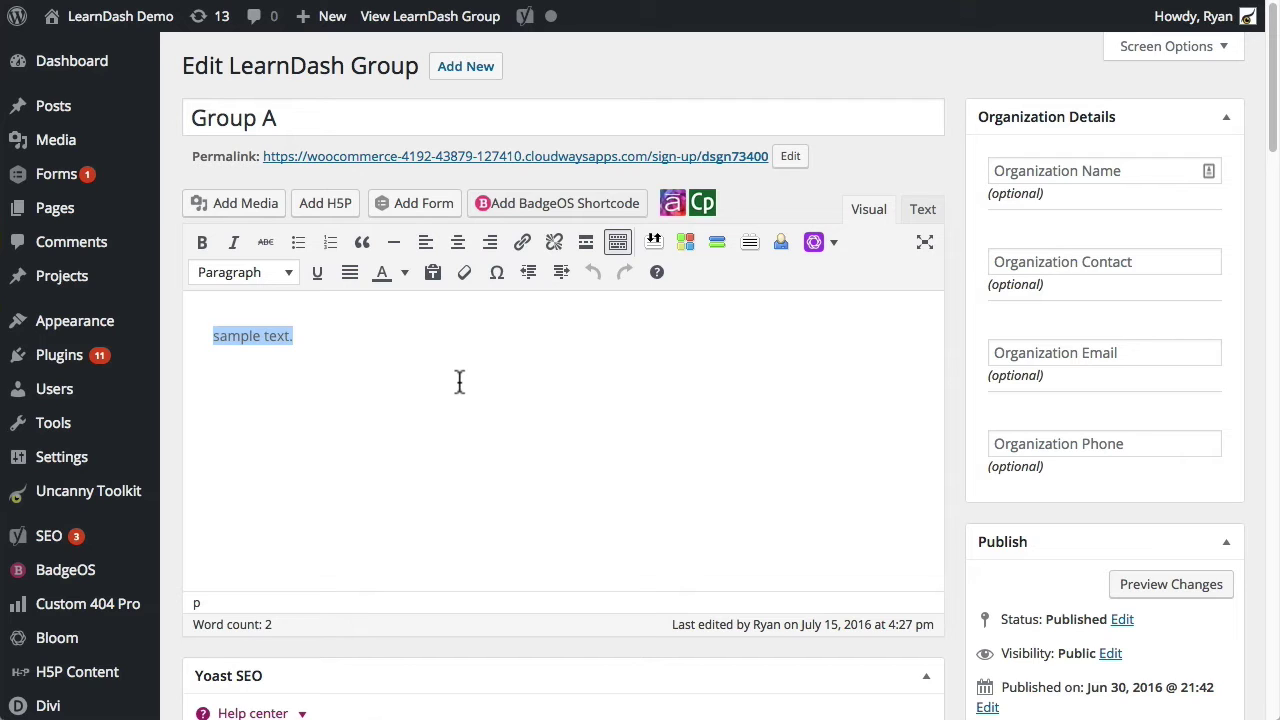
click(412, 420)
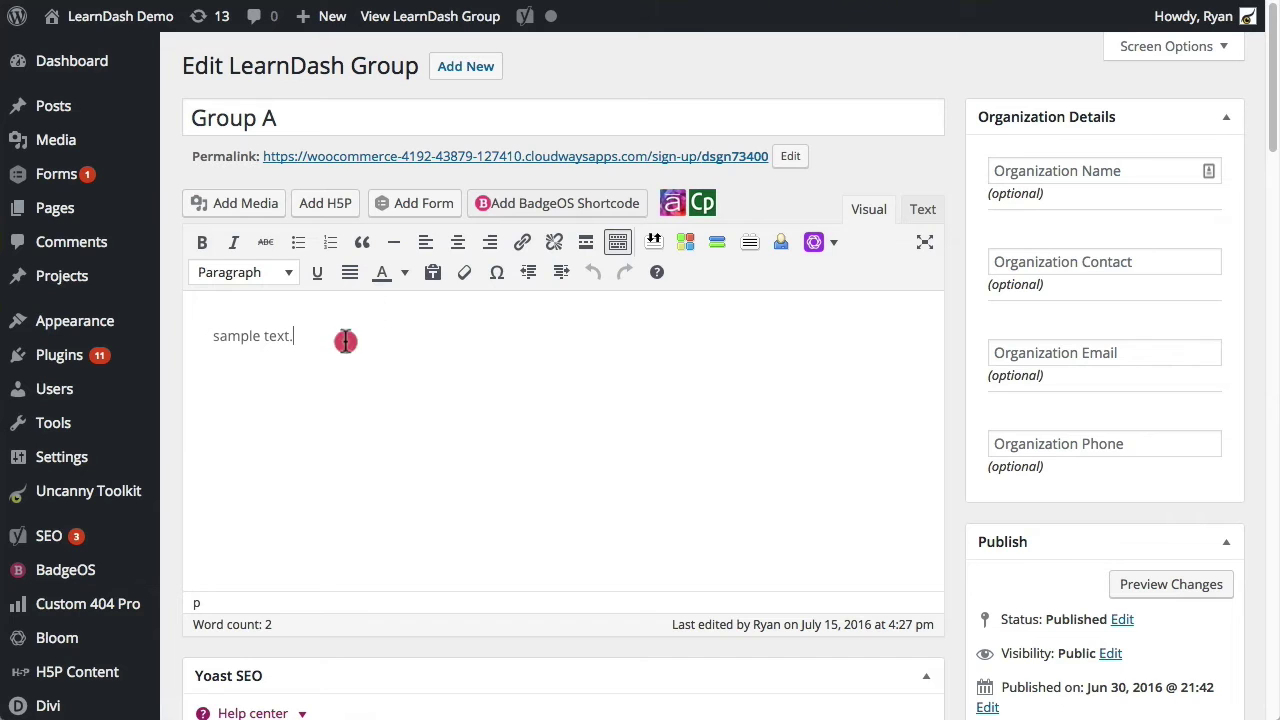
Step: Replace the sample text with Heading 2 'Please register below.' and add an empty line below
drag(345, 338, 186, 334)
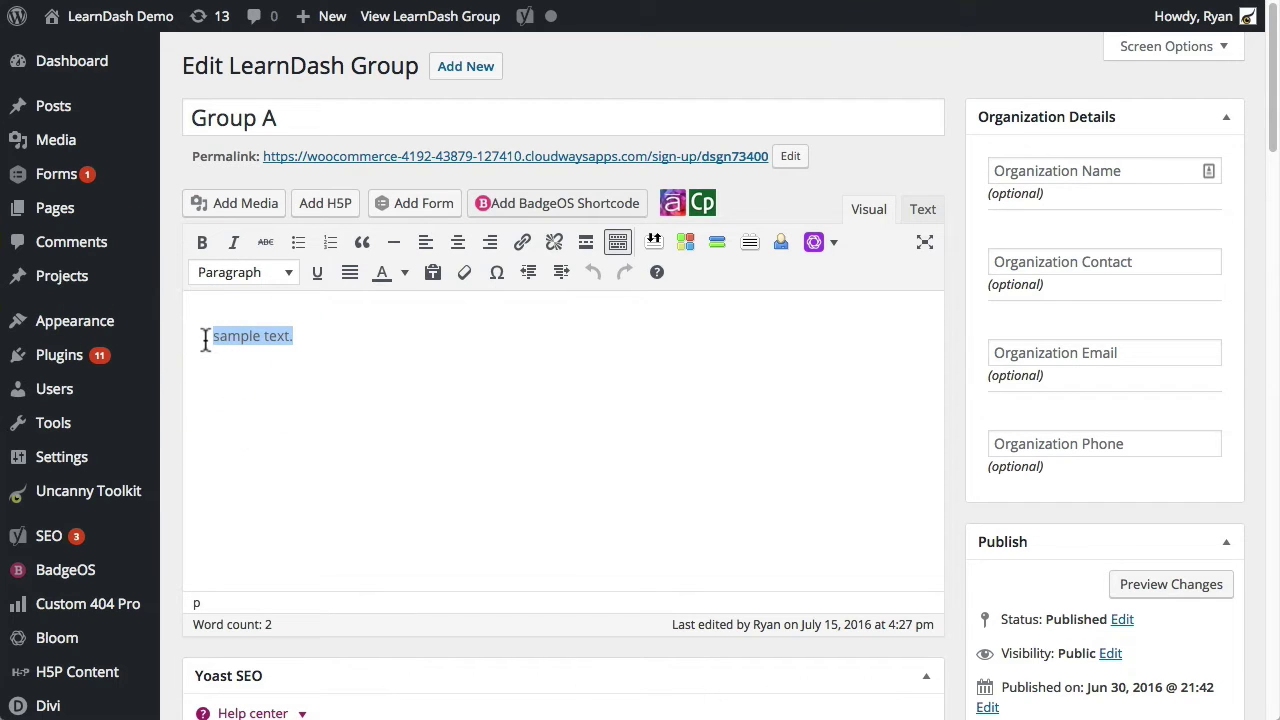
click(253, 278)
click(268, 406)
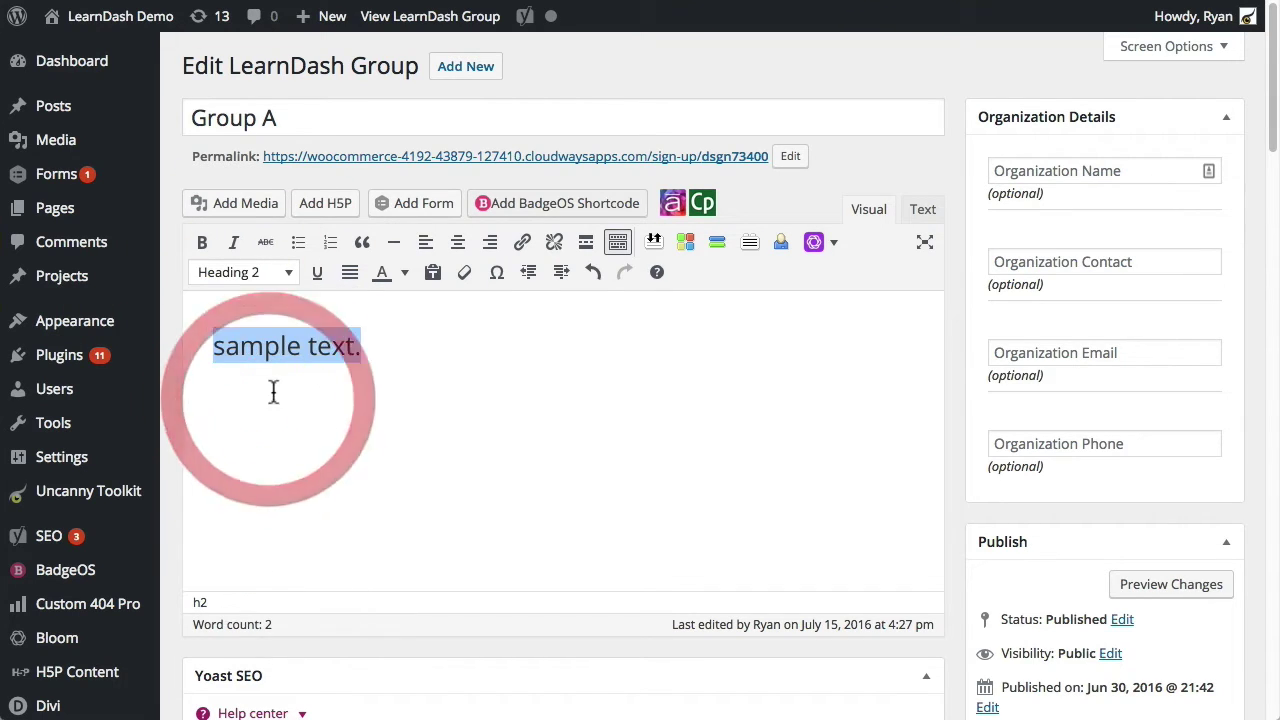
text(Pleas)
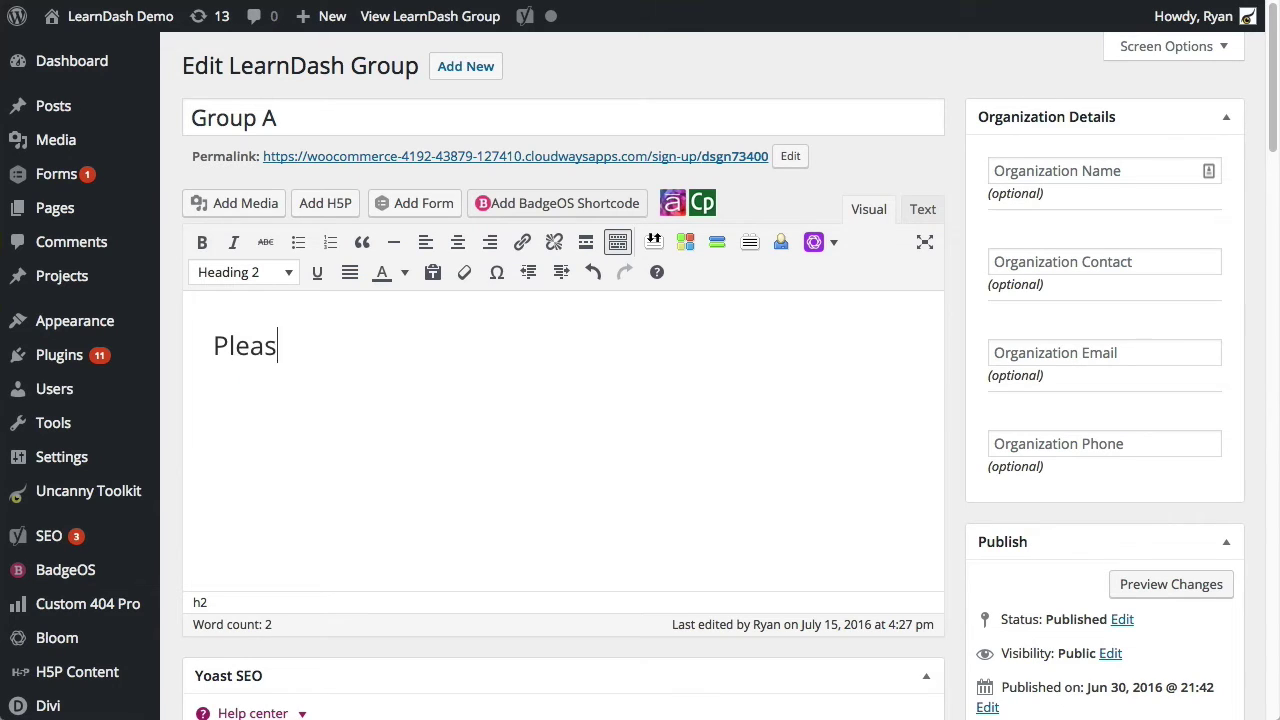
text(e register below.)
key(Return)
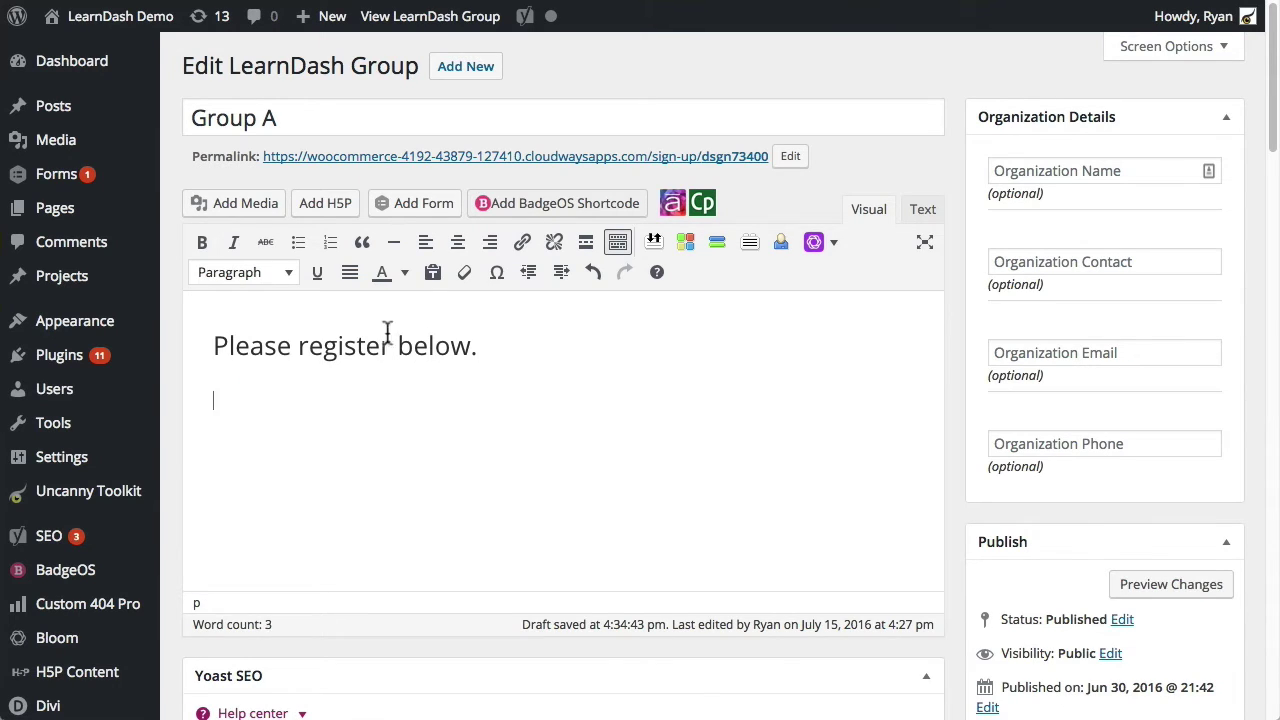
key(super+Tab)
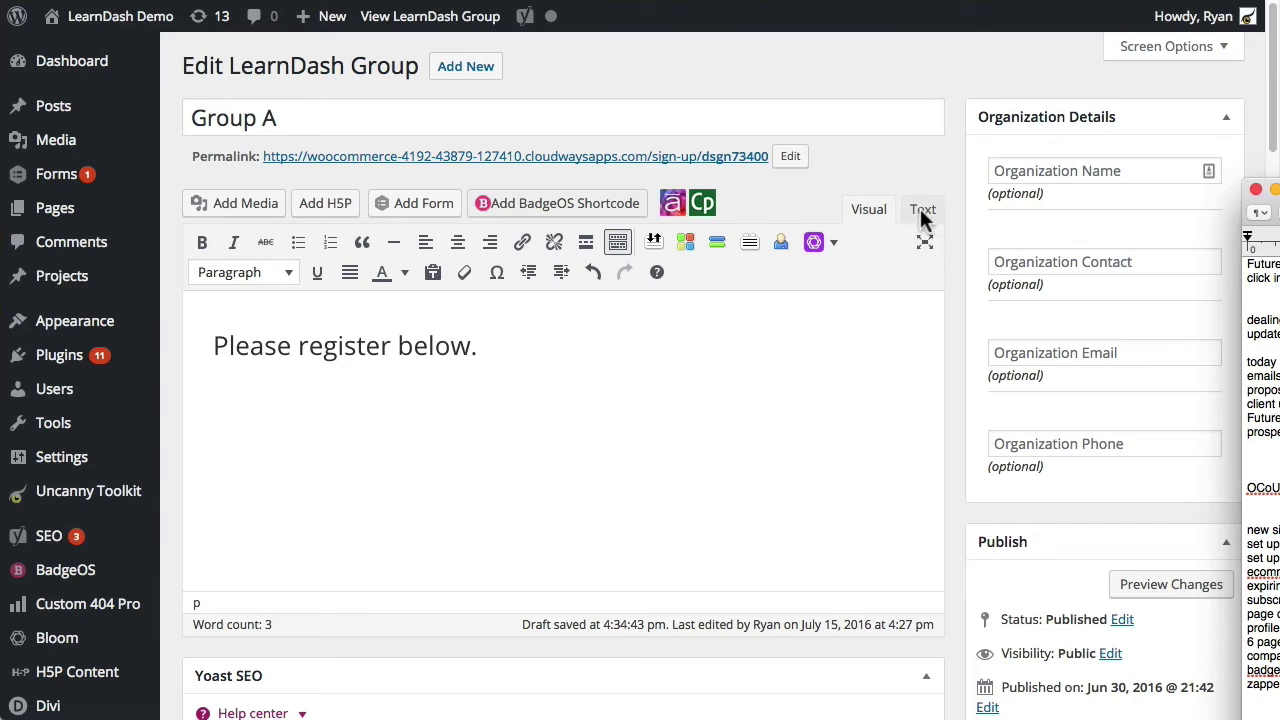
click(375, 402)
Step: Paste the gravityform id 4 shortcode under the heading and update Group A
text([gravityform id="4" title="false" description="false"])
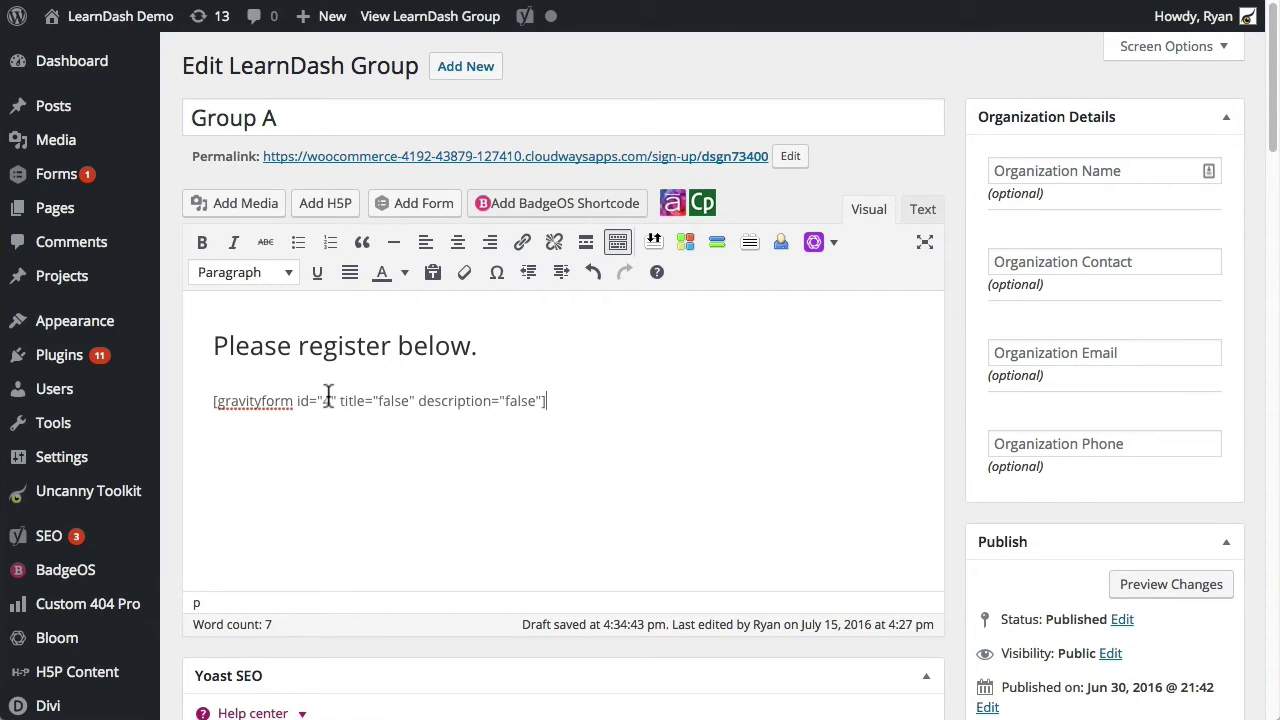
click(322, 401)
scroll(743, 380, down, 6)
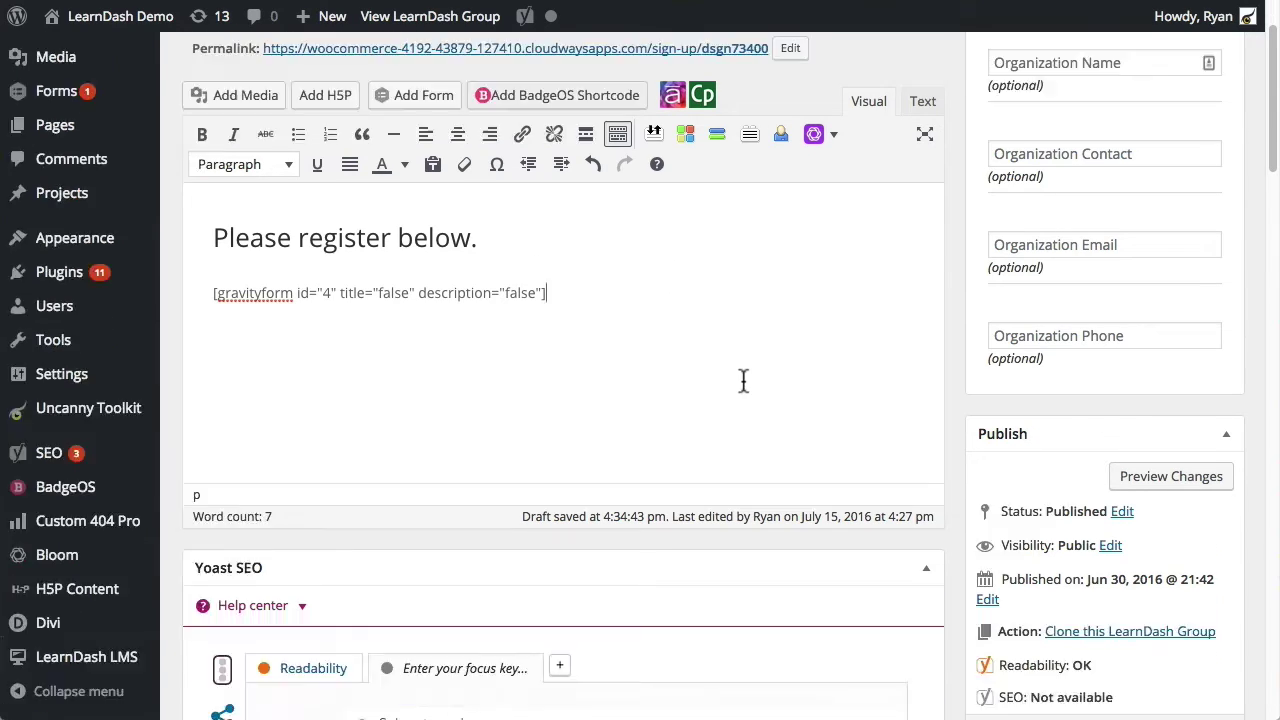
click(1203, 292)
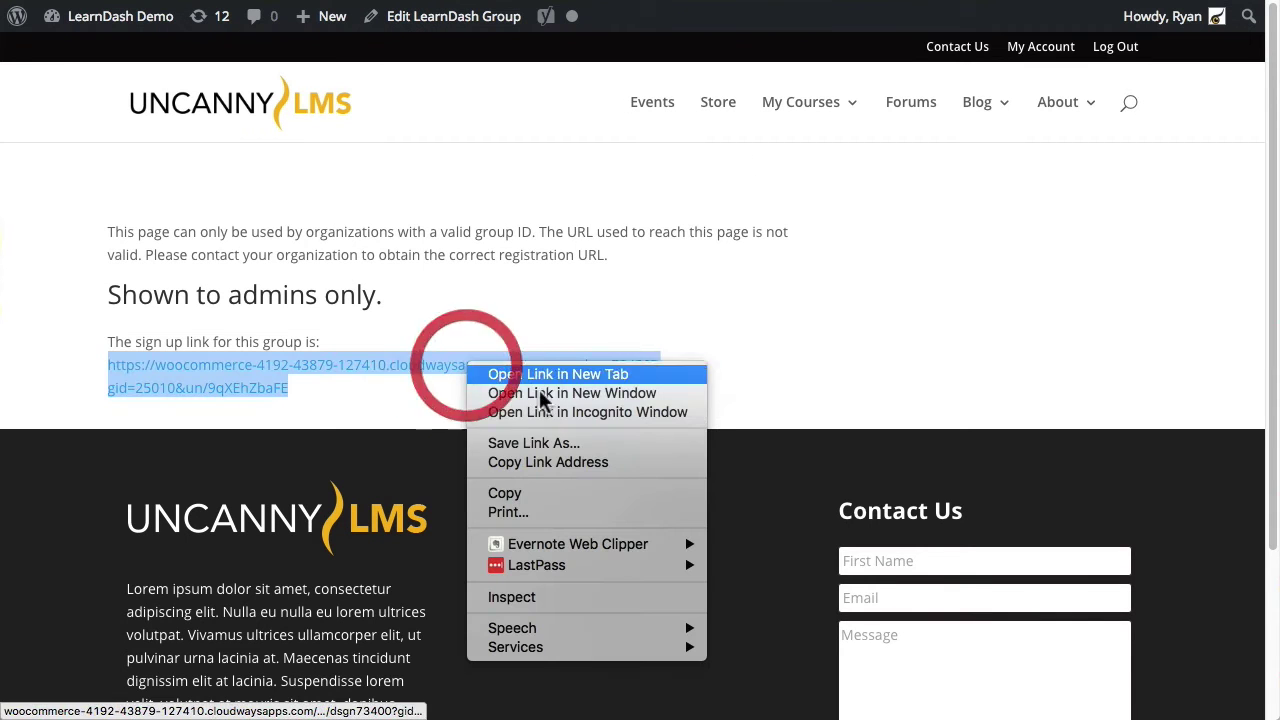
Step: Open Group A's sign-up link in an incognito window and reposition it
click(551, 412)
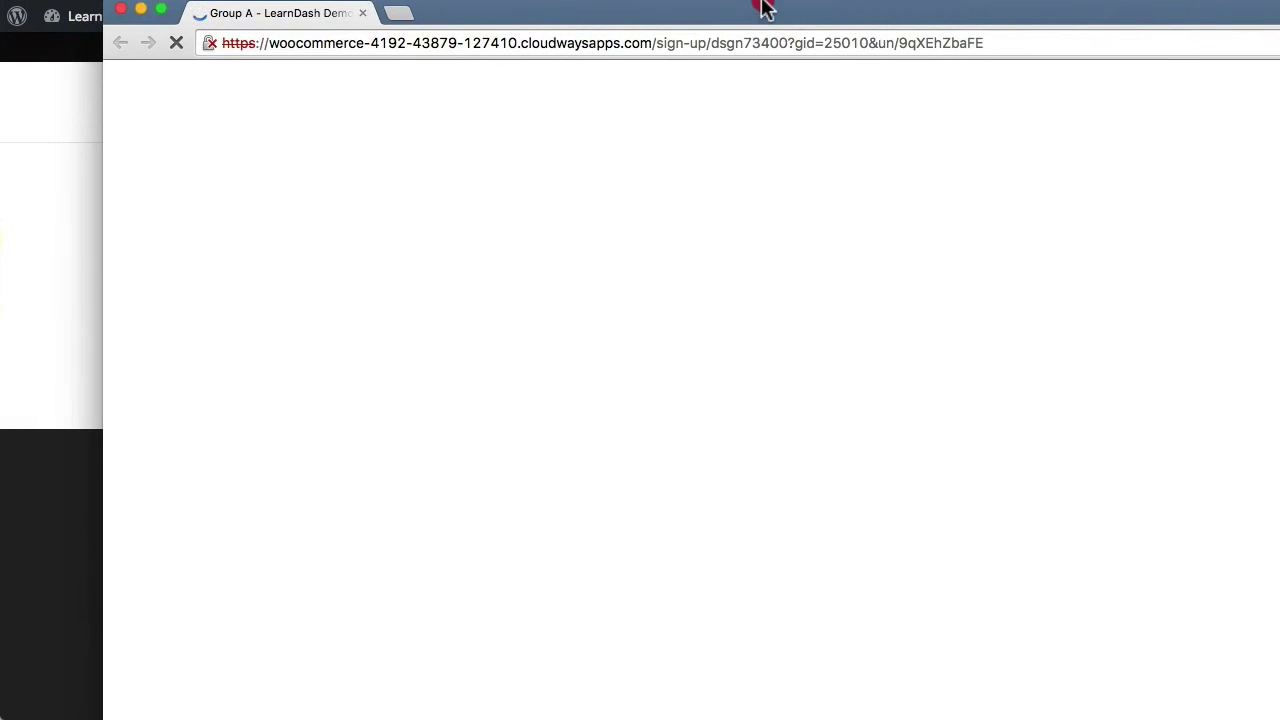
drag(773, 3, 779, 0)
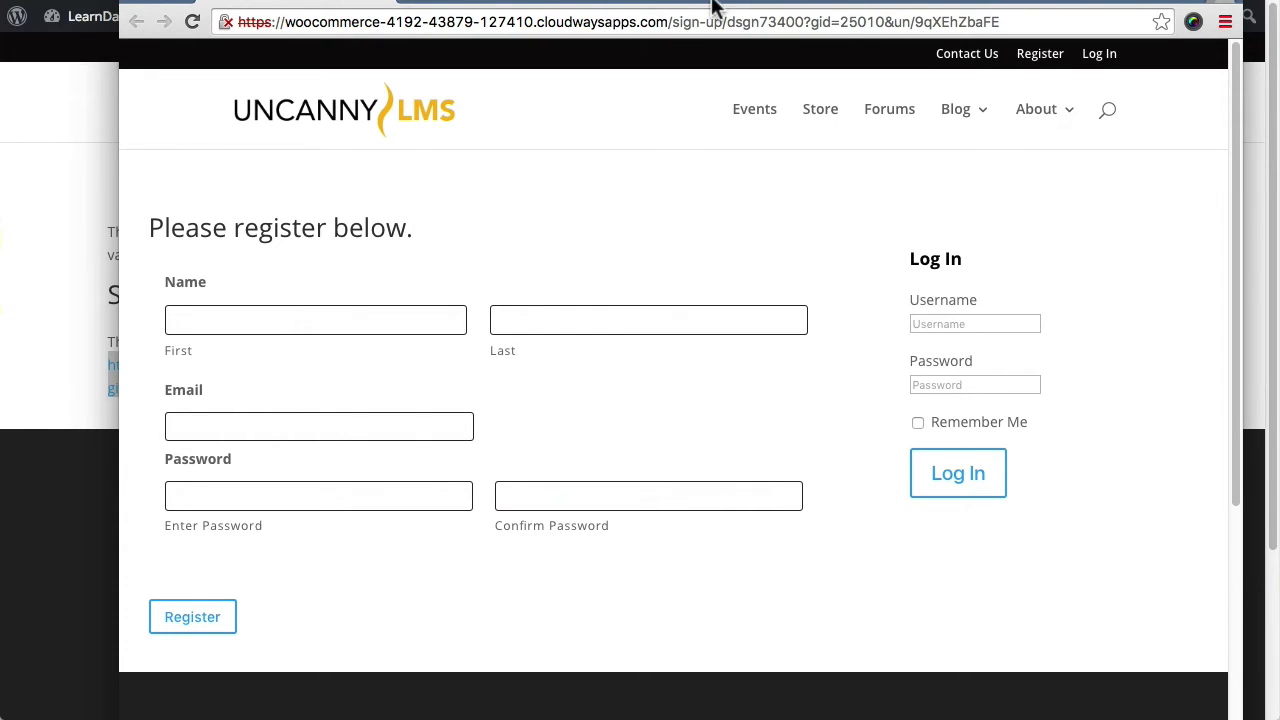
Step: Move the incognito window aside and bring the logged-in group page forward
drag(706, 5, 720, 30)
click(88, 248)
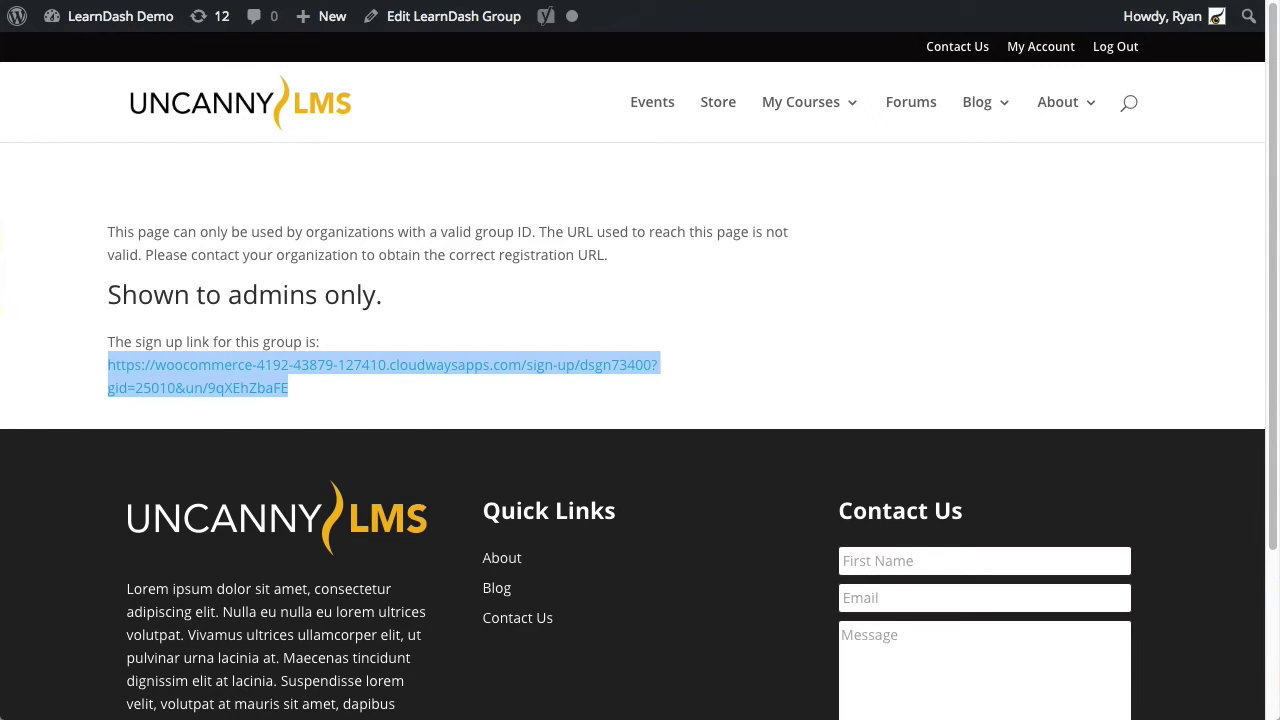
Step: Enter organization name Google, plus the contact's name, e-mail and phone, for Group A
click(640, 3)
click(1043, 245)
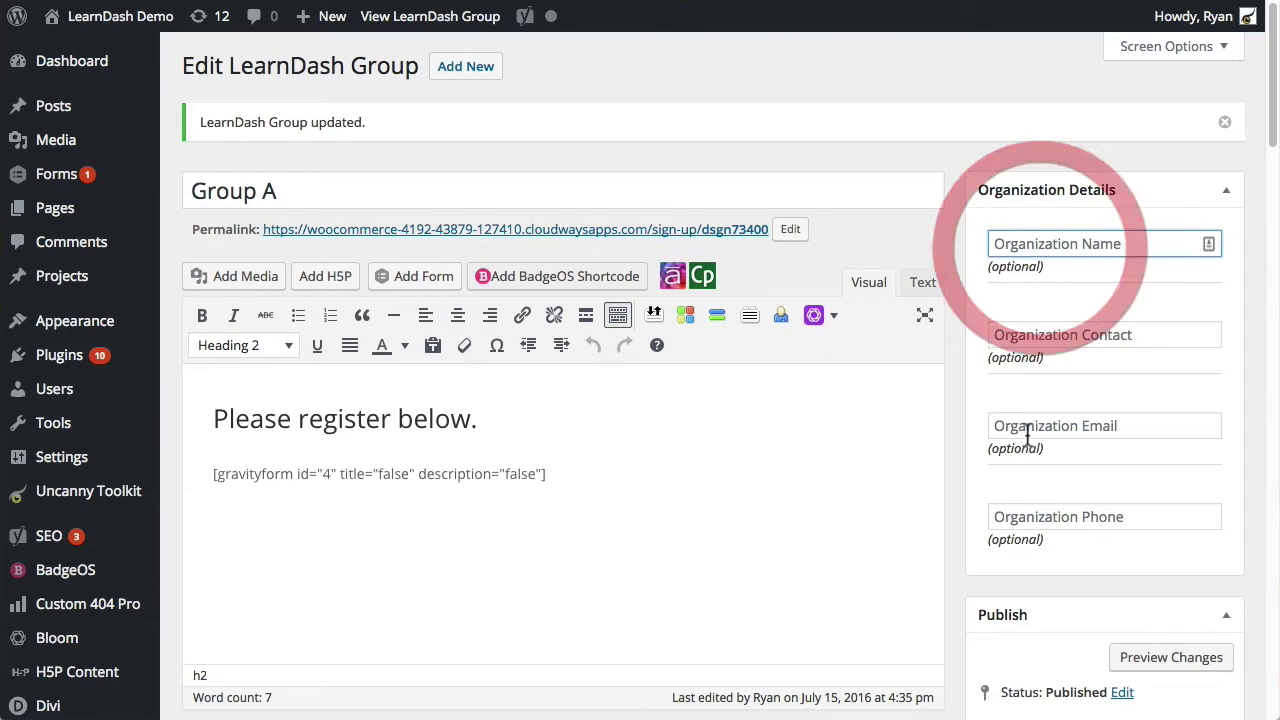
click(1093, 235)
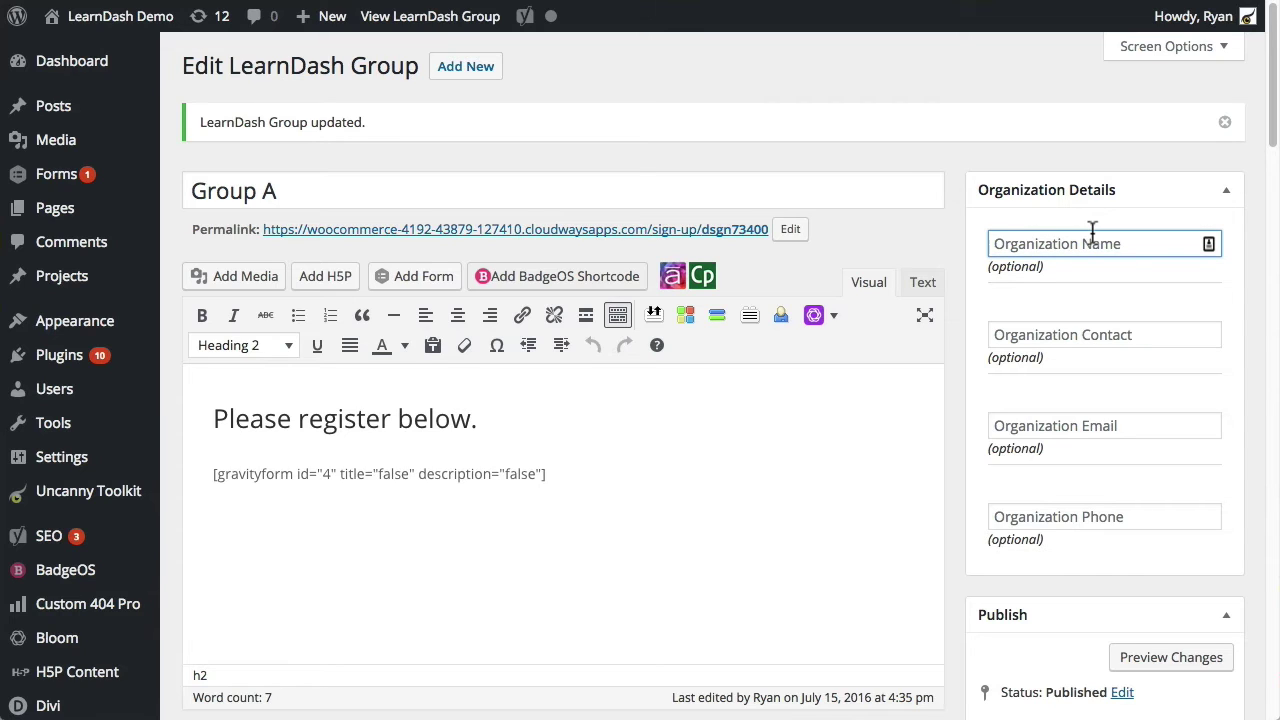
text(Google)
key(Tab)
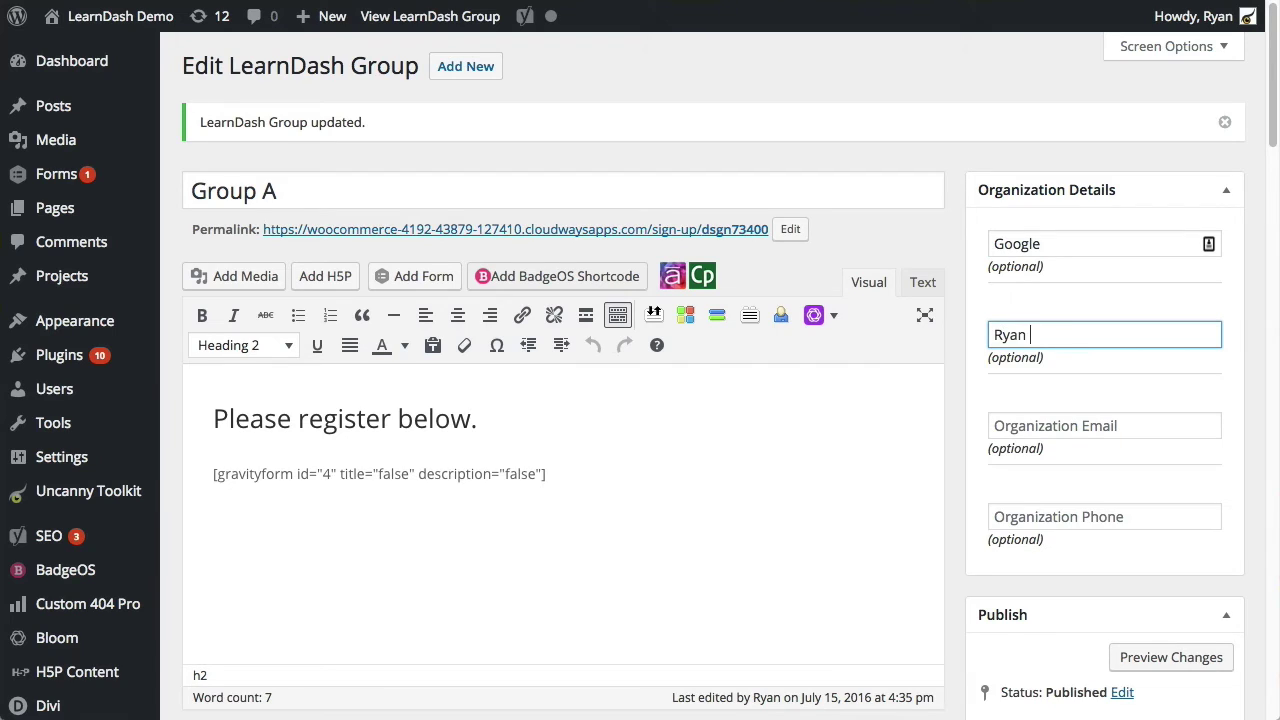
key(Tab)
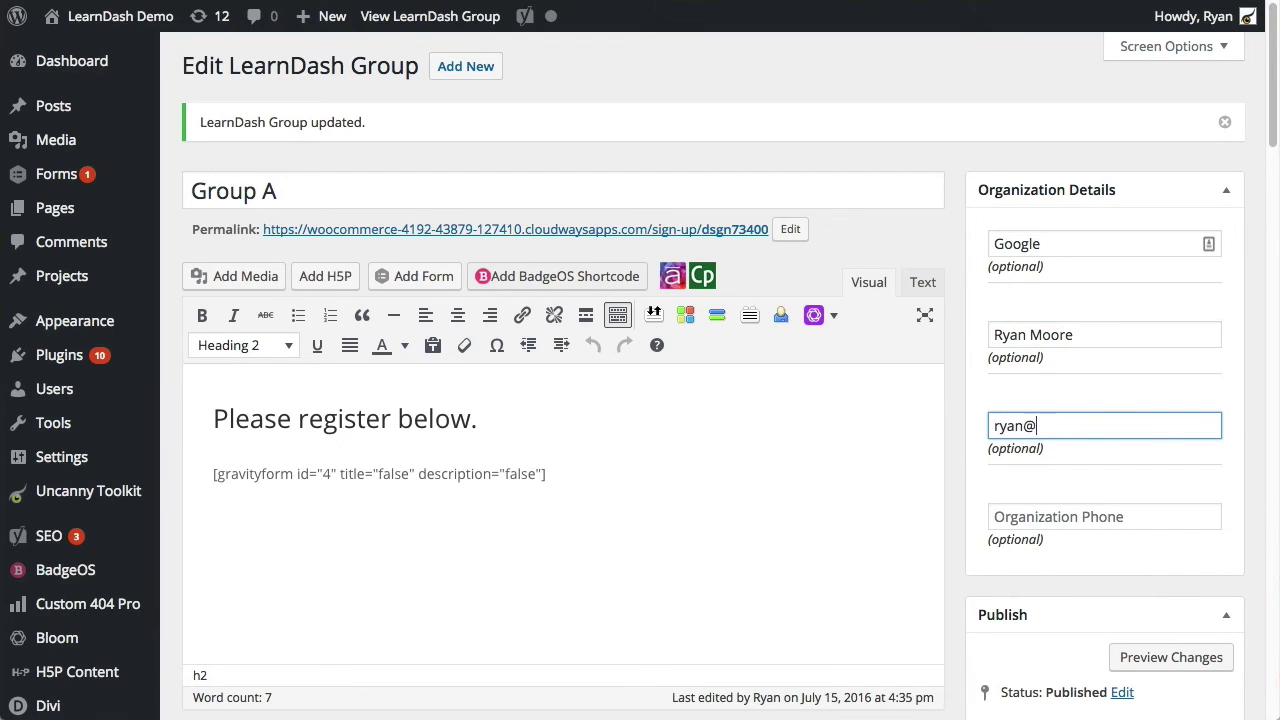
key(Tab)
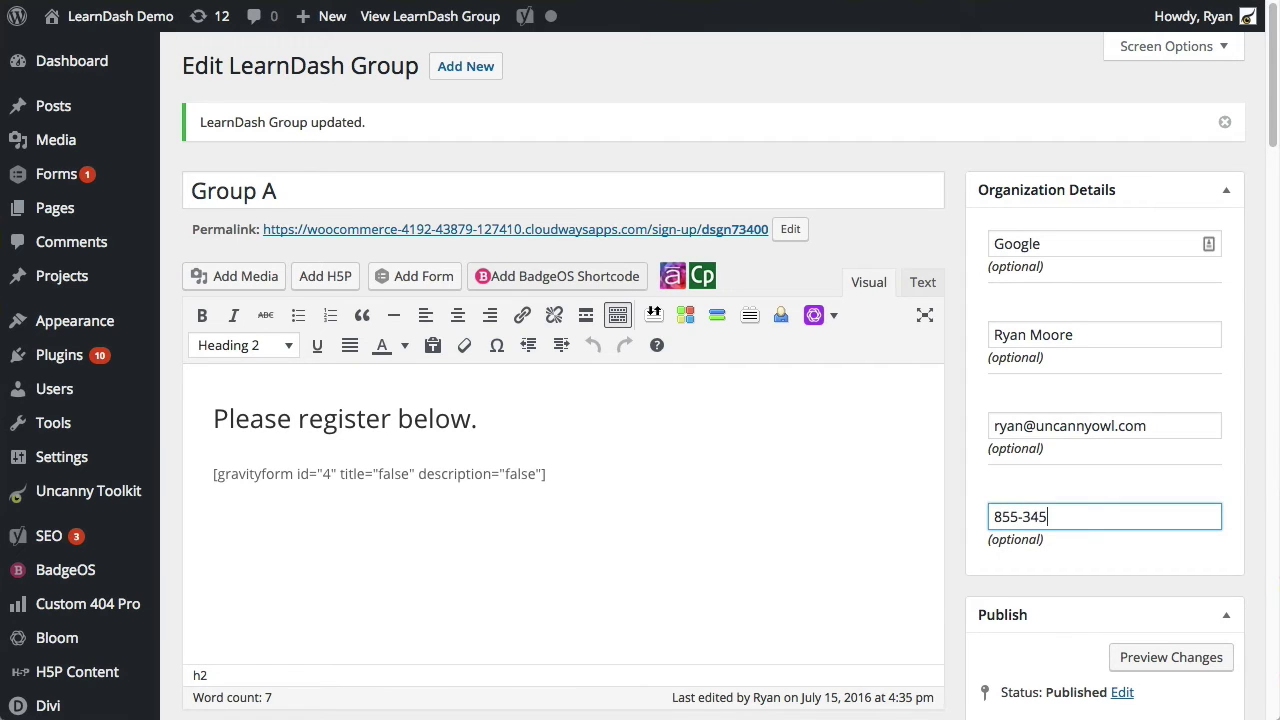
Step: Update Group A to save the organization details
scroll(934, 451, down, 2)
key(Return)
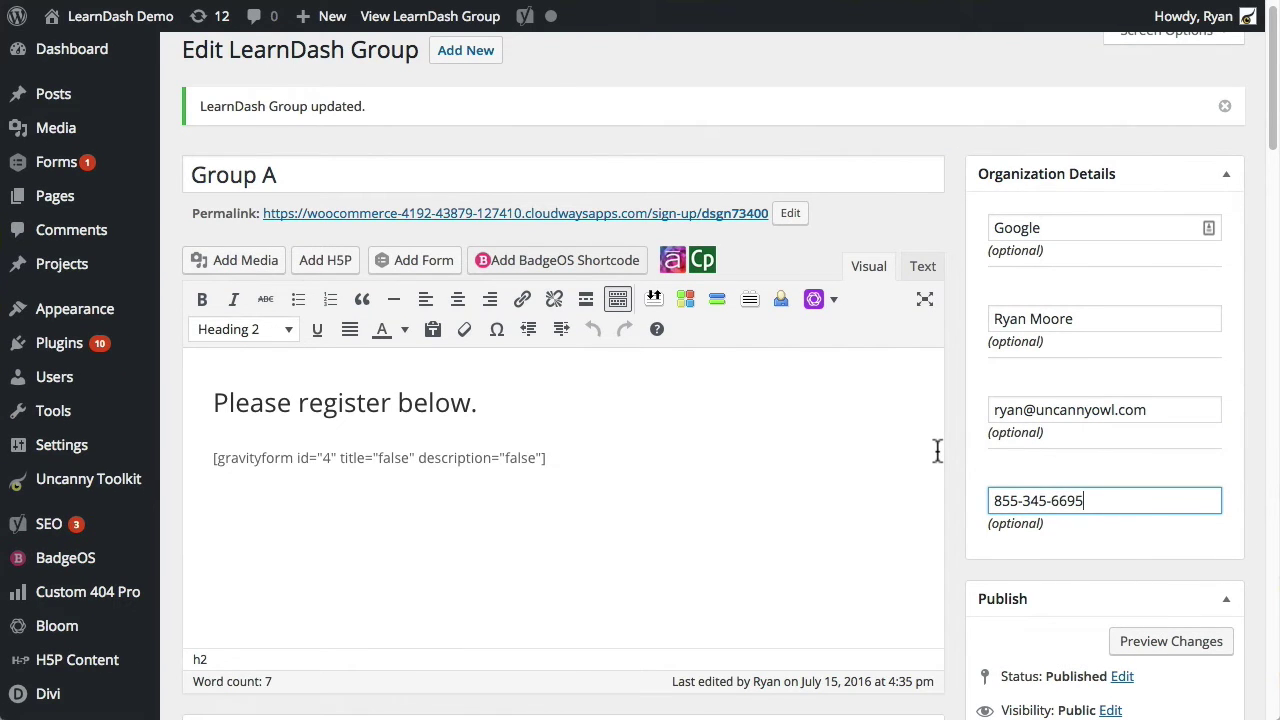
scroll(871, 334, down, 4)
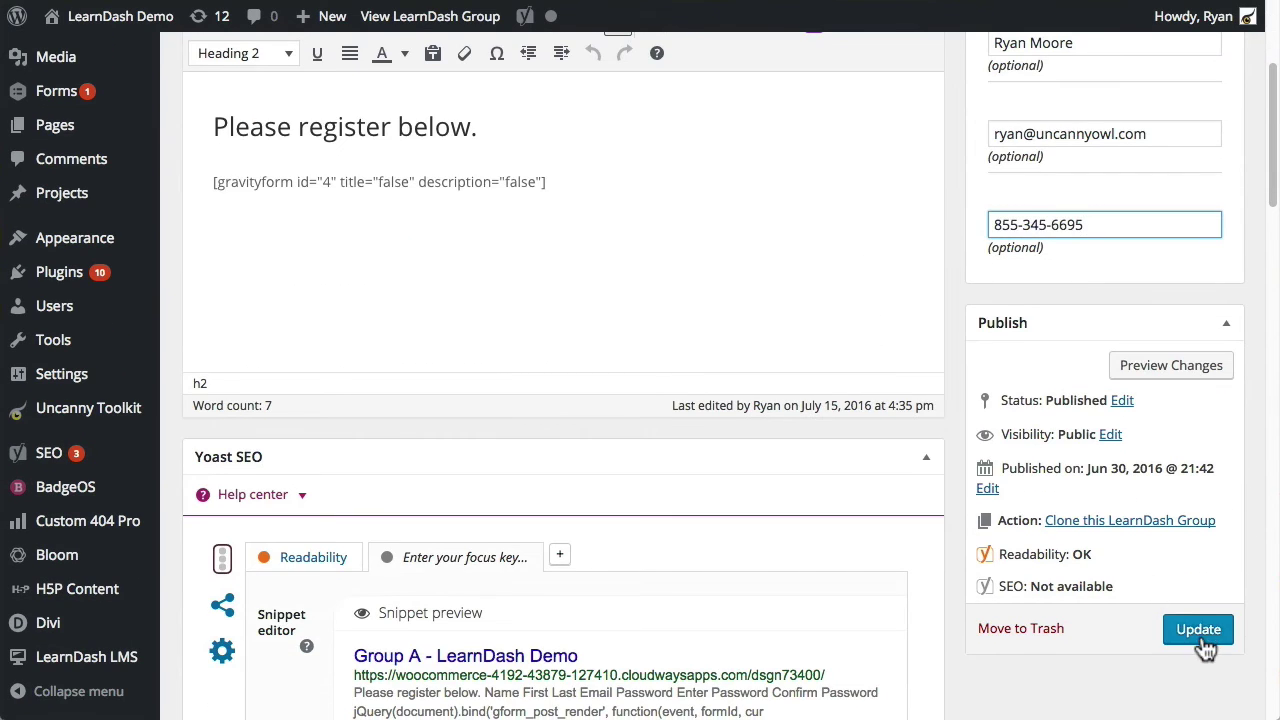
click(1200, 632)
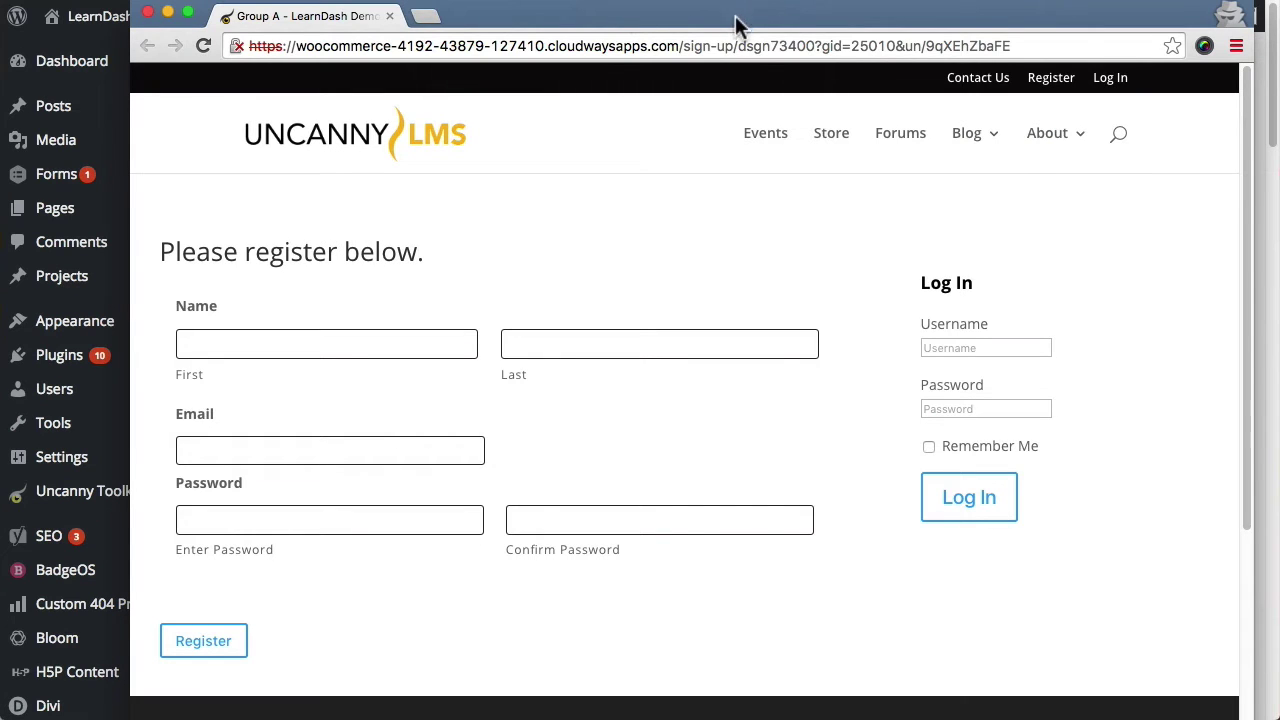
Step: Reload the incognito sign-up page to show Group A's Org Details beside the form
drag(749, 25, 747, 38)
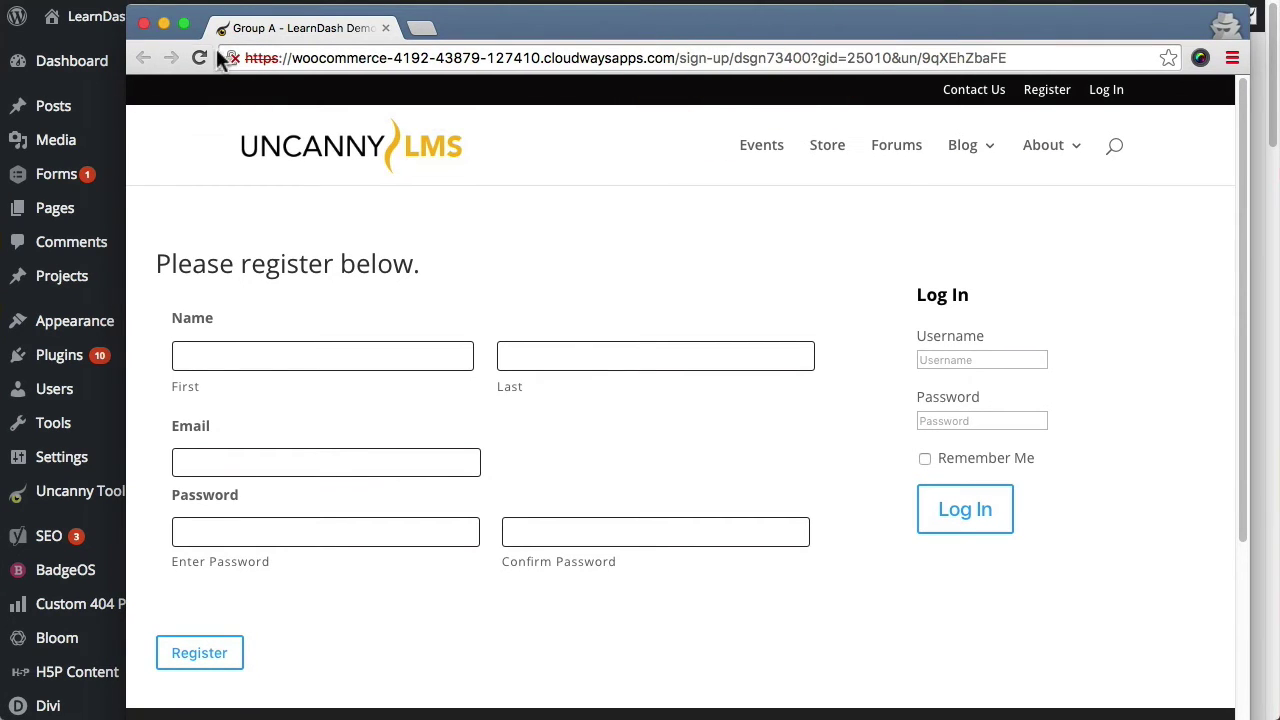
click(199, 57)
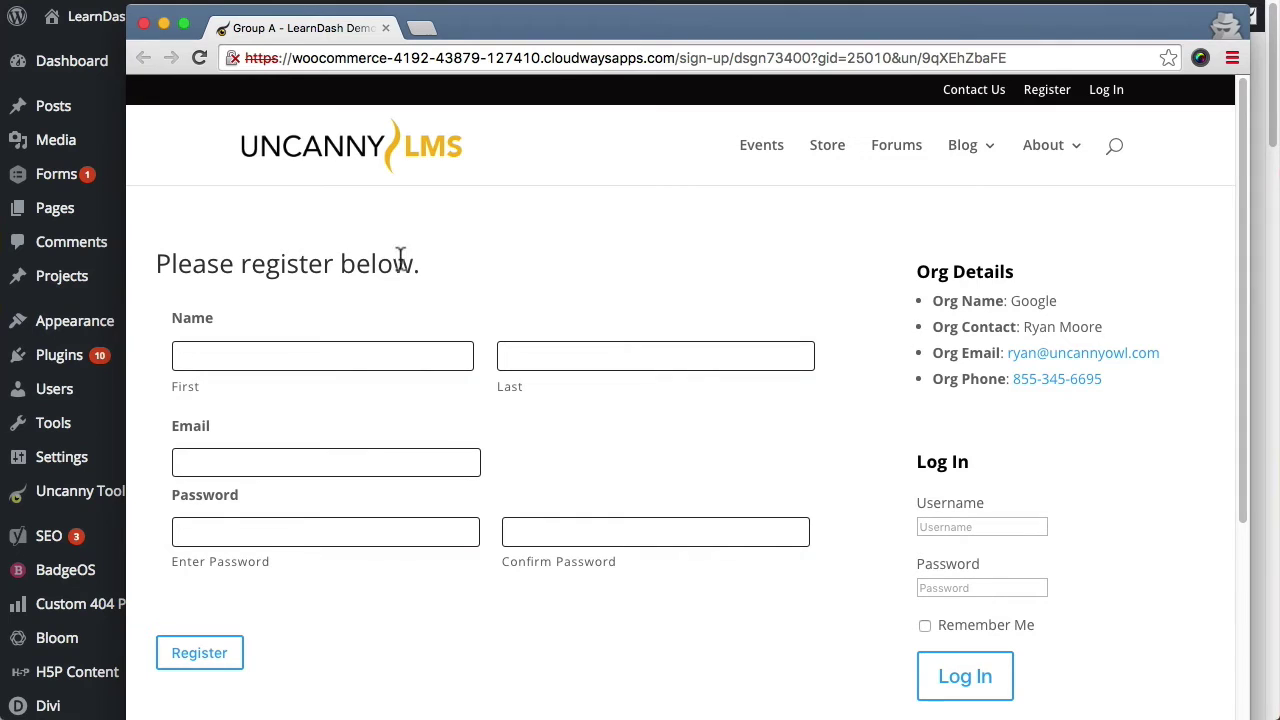
drag(403, 260, 171, 260)
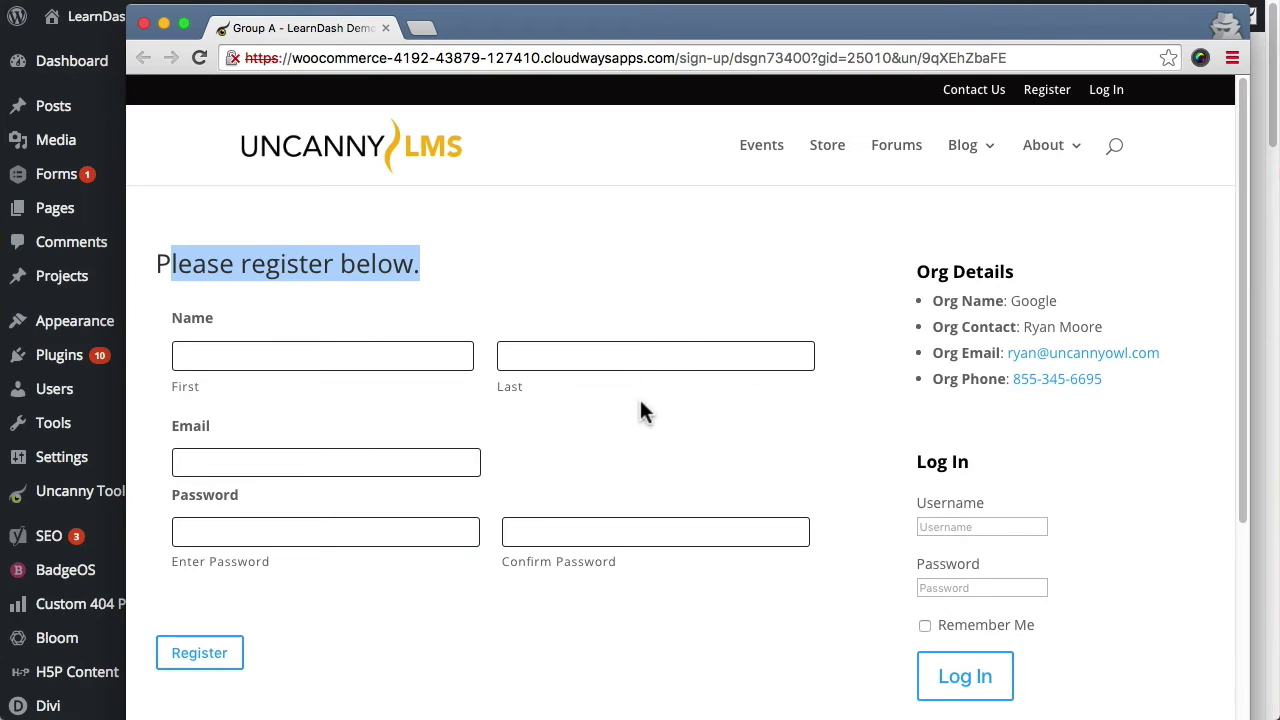
Step: Enter the new user's first and last name on the Group A sign-up form
click(326, 357)
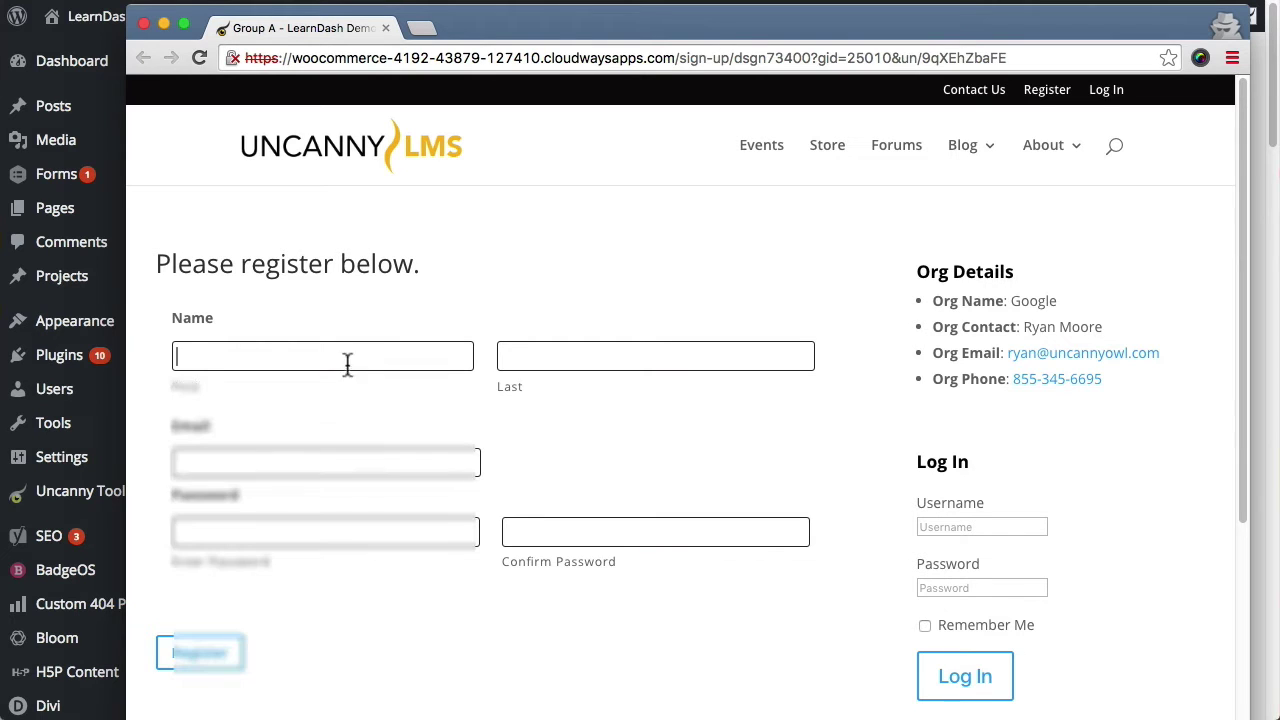
click(346, 357)
click(557, 284)
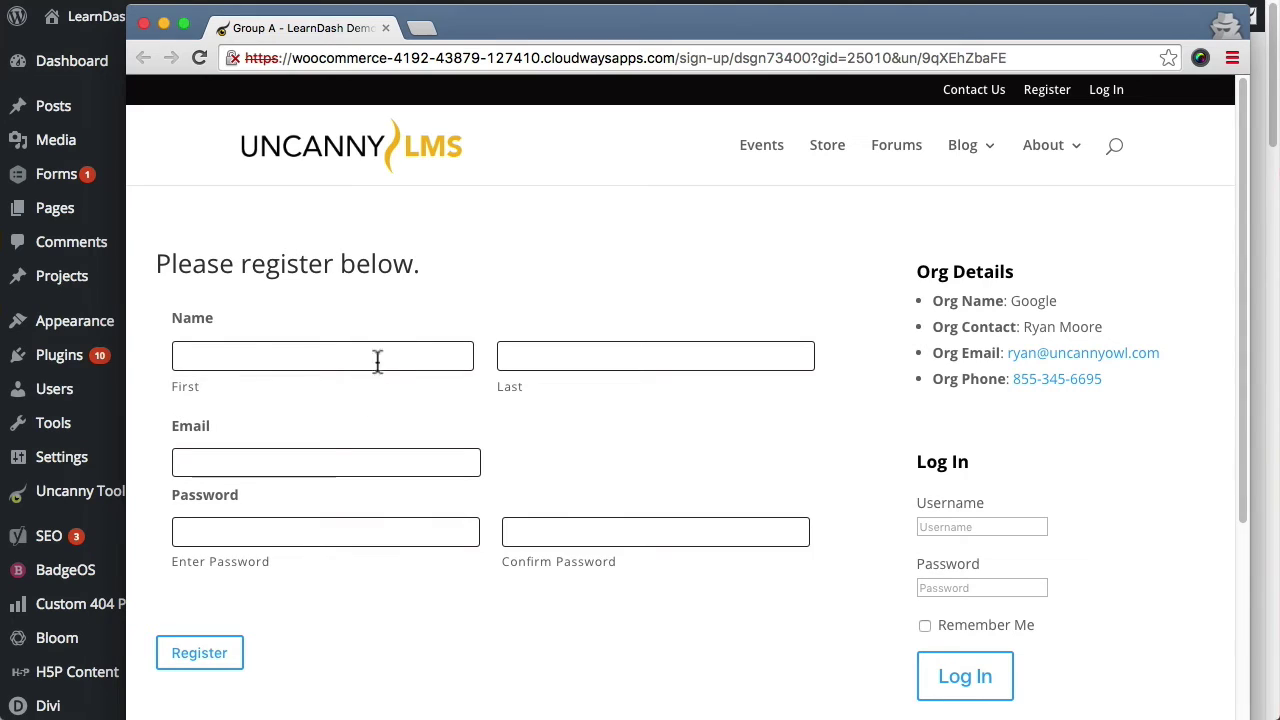
click(251, 357)
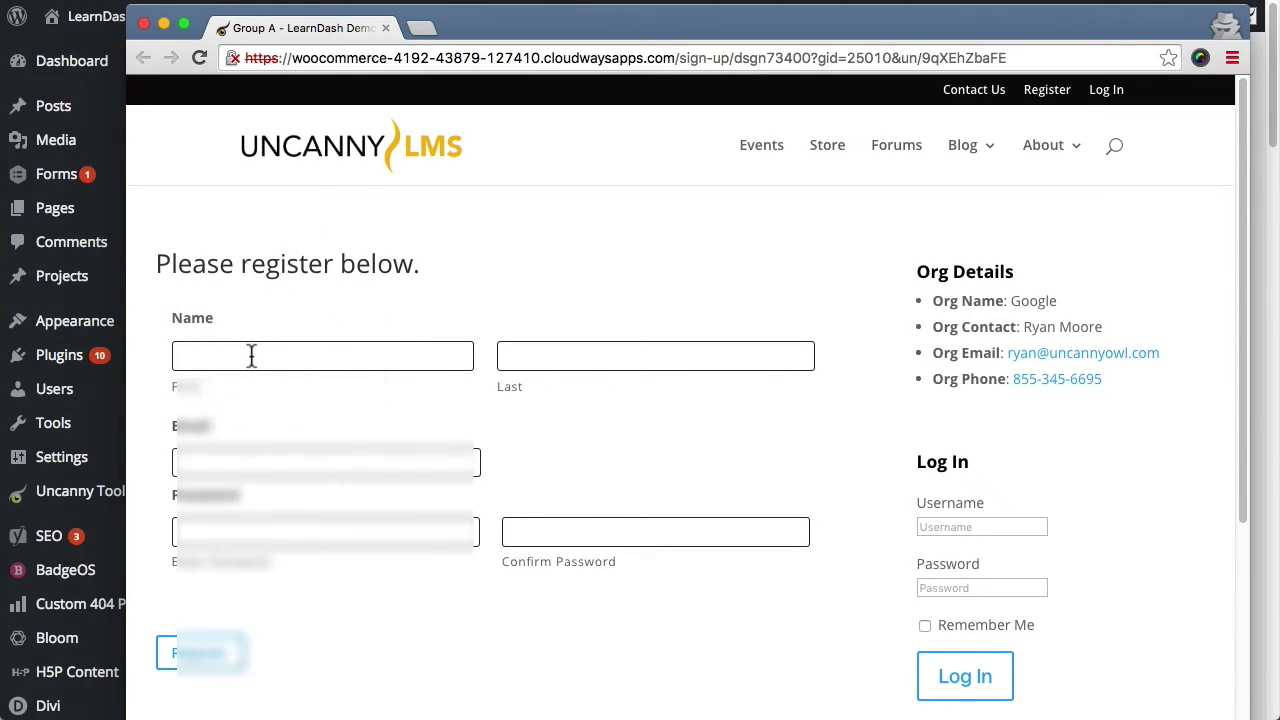
click(655, 356)
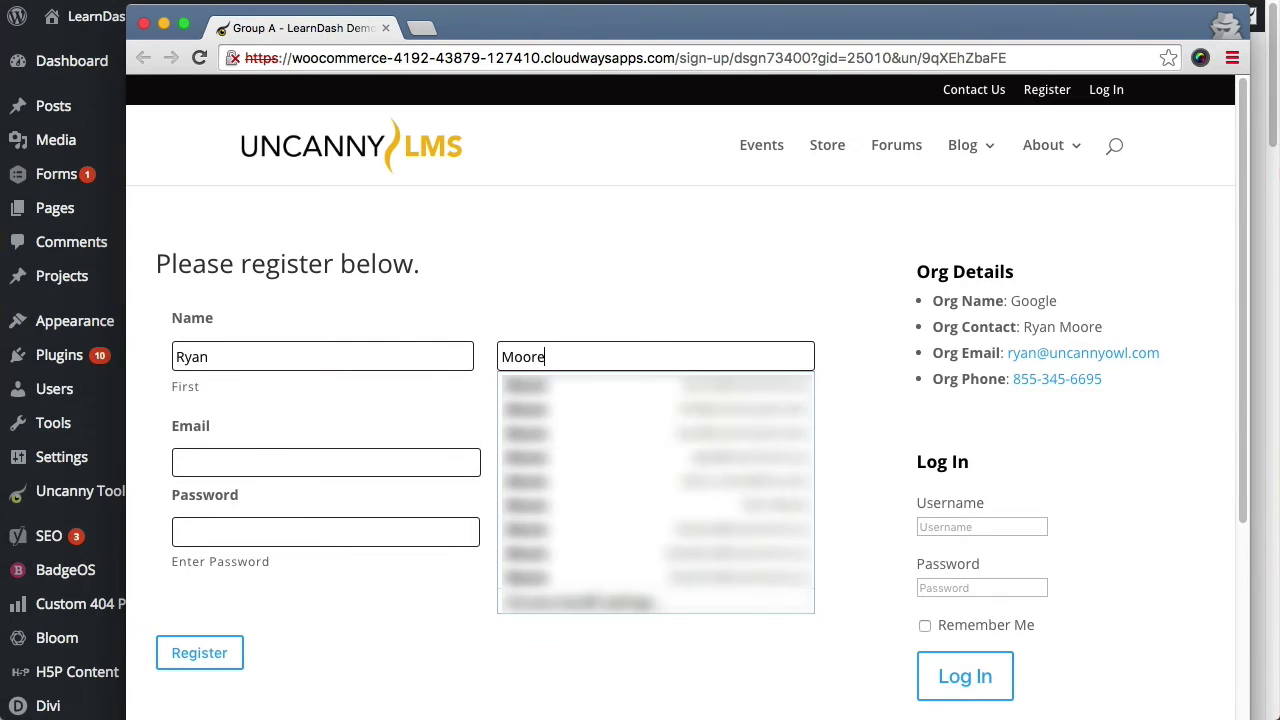
Step: Fill in the user's email address and a matching password, then submit the registration
key(Tab)
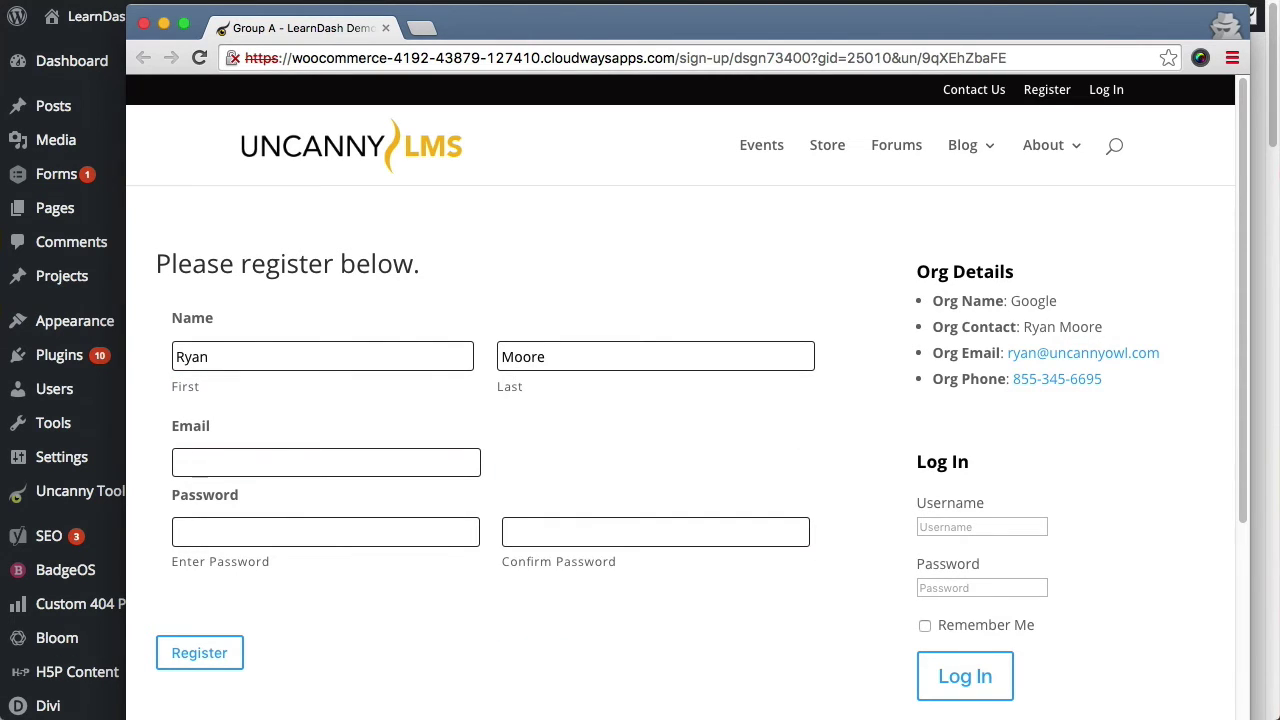
key(Tab)
text(•••••••••)
key(Tab)
text(•••••••••)
click(207, 655)
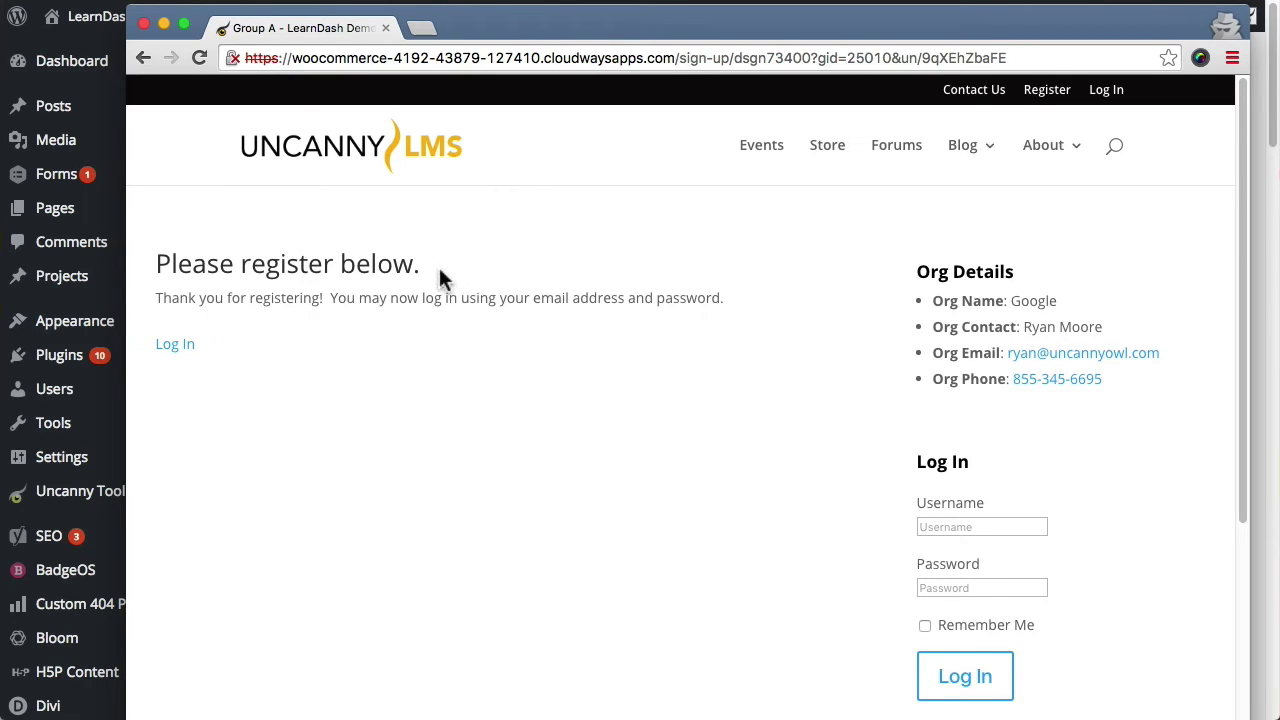
Step: Highlight the page heading above the registration thank-you message
drag(437, 272, 152, 257)
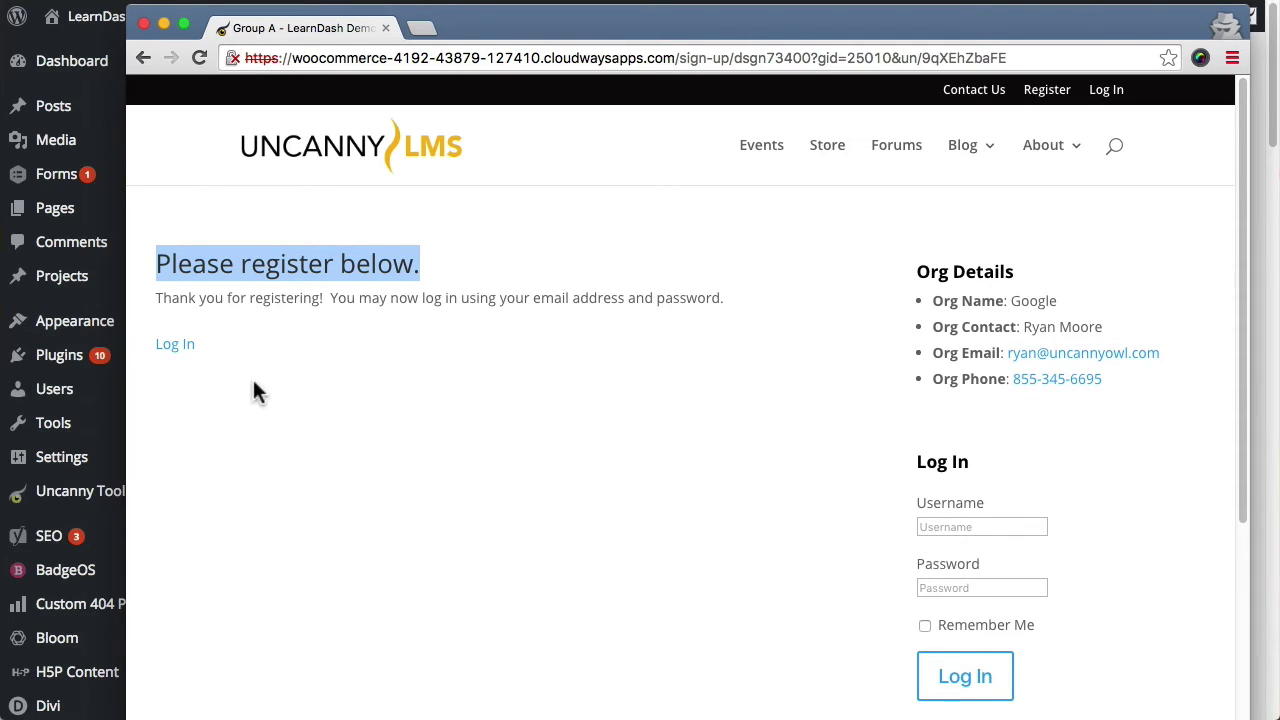
Step: Go to the login form and enter the new user's email address as the username
click(178, 346)
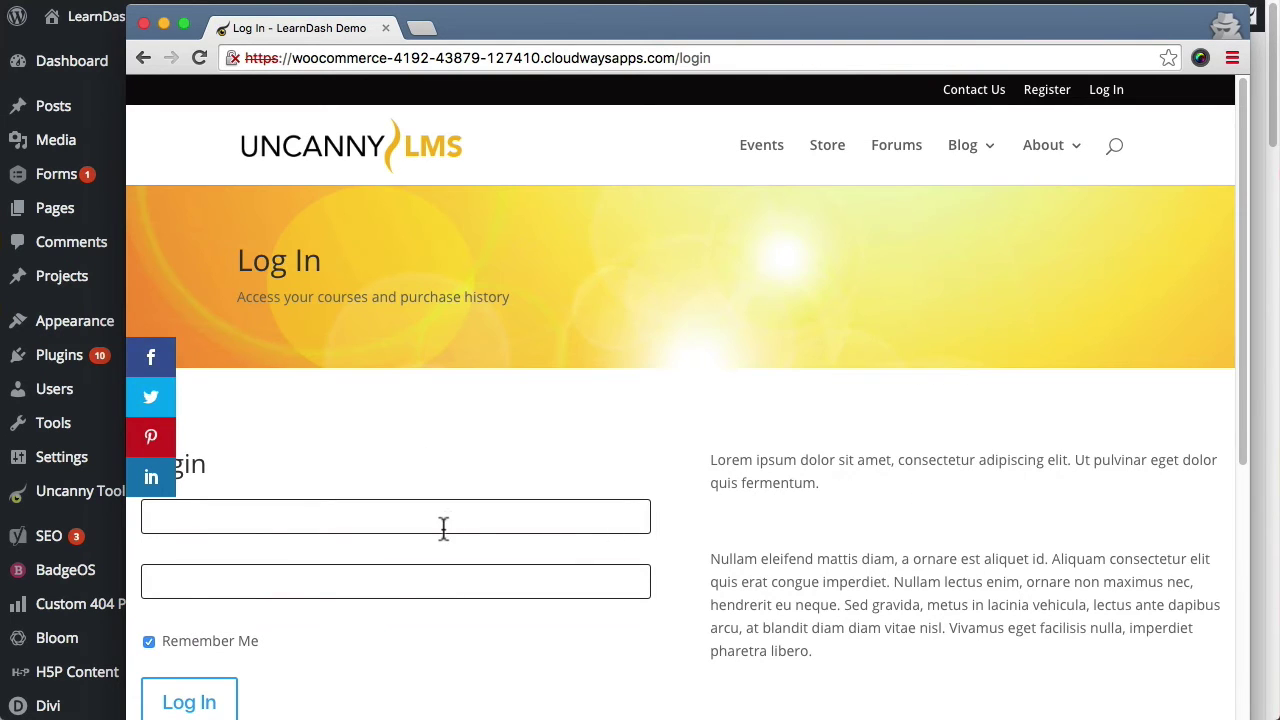
scroll(751, 503, down, 10)
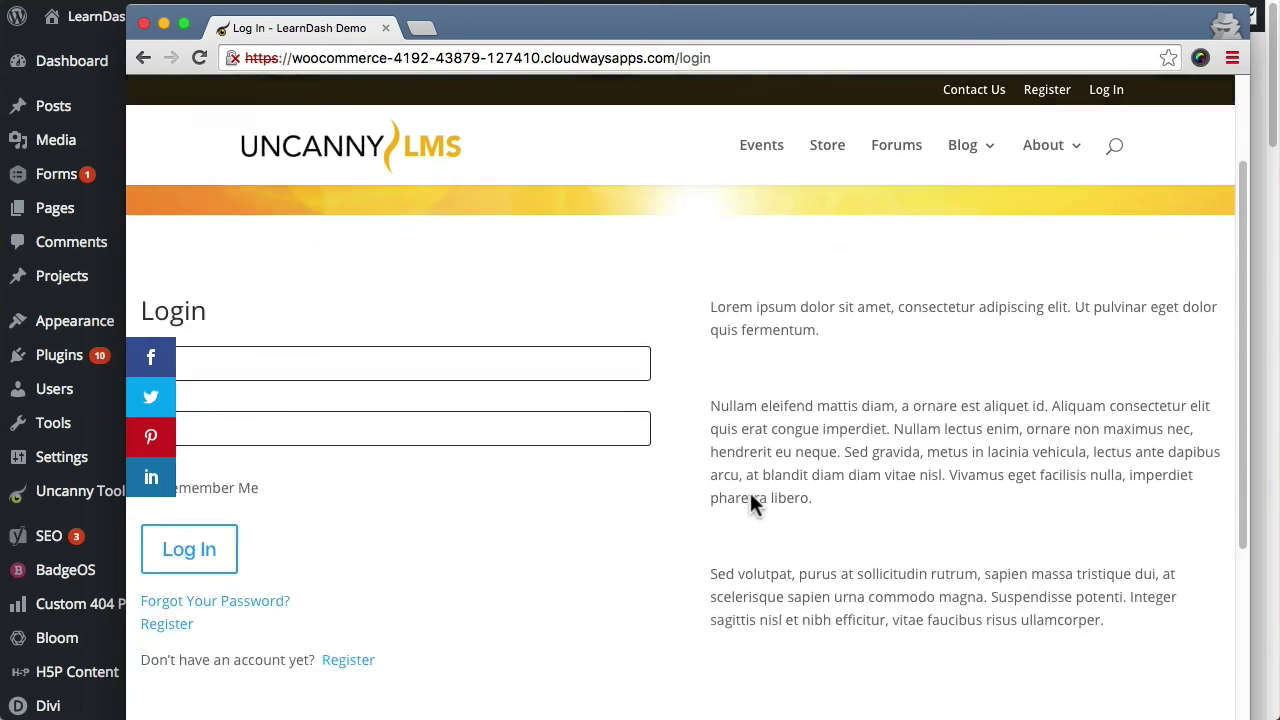
scroll(750, 505, up, 3)
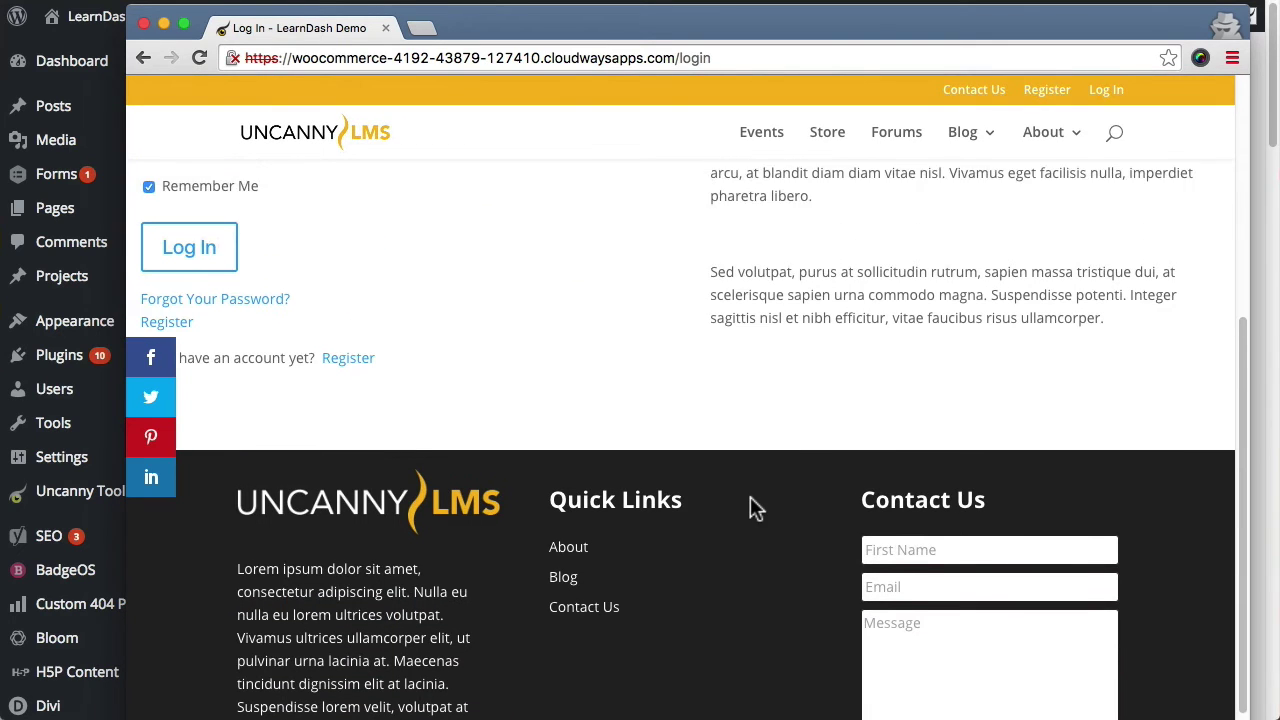
scroll(721, 500, up, 1)
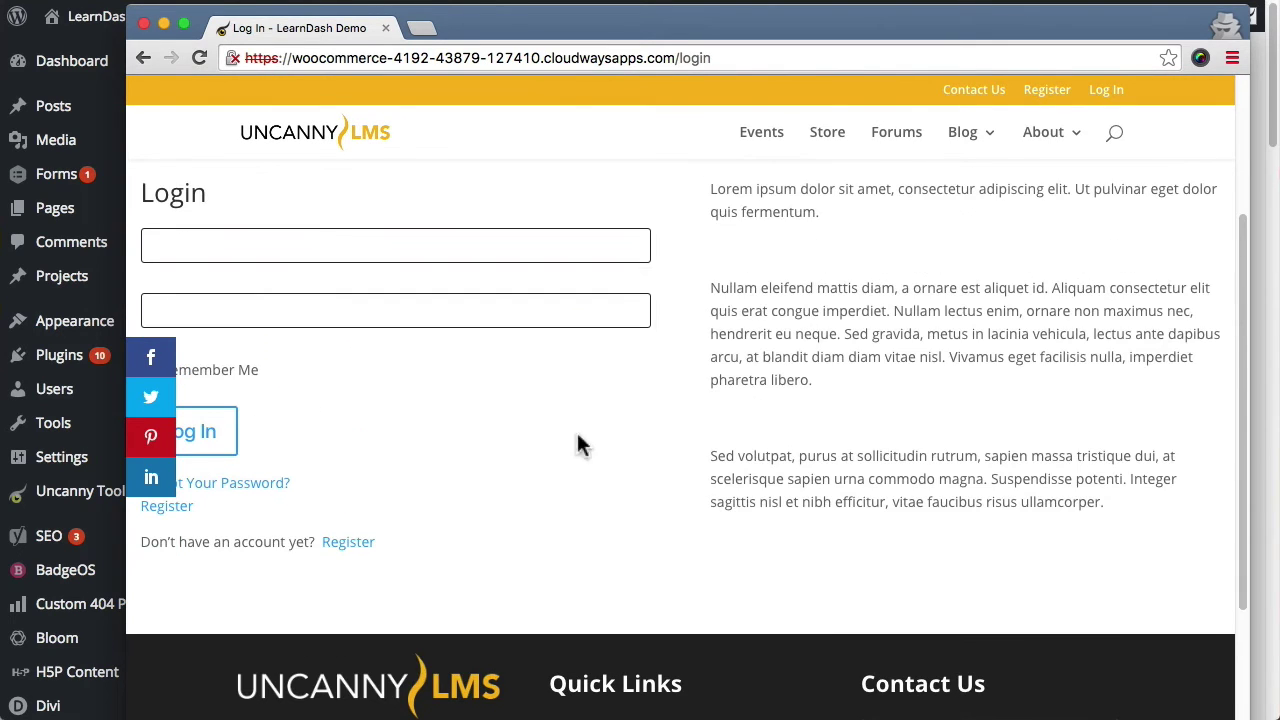
click(380, 240)
drag(125, 530, 47, 532)
click(263, 249)
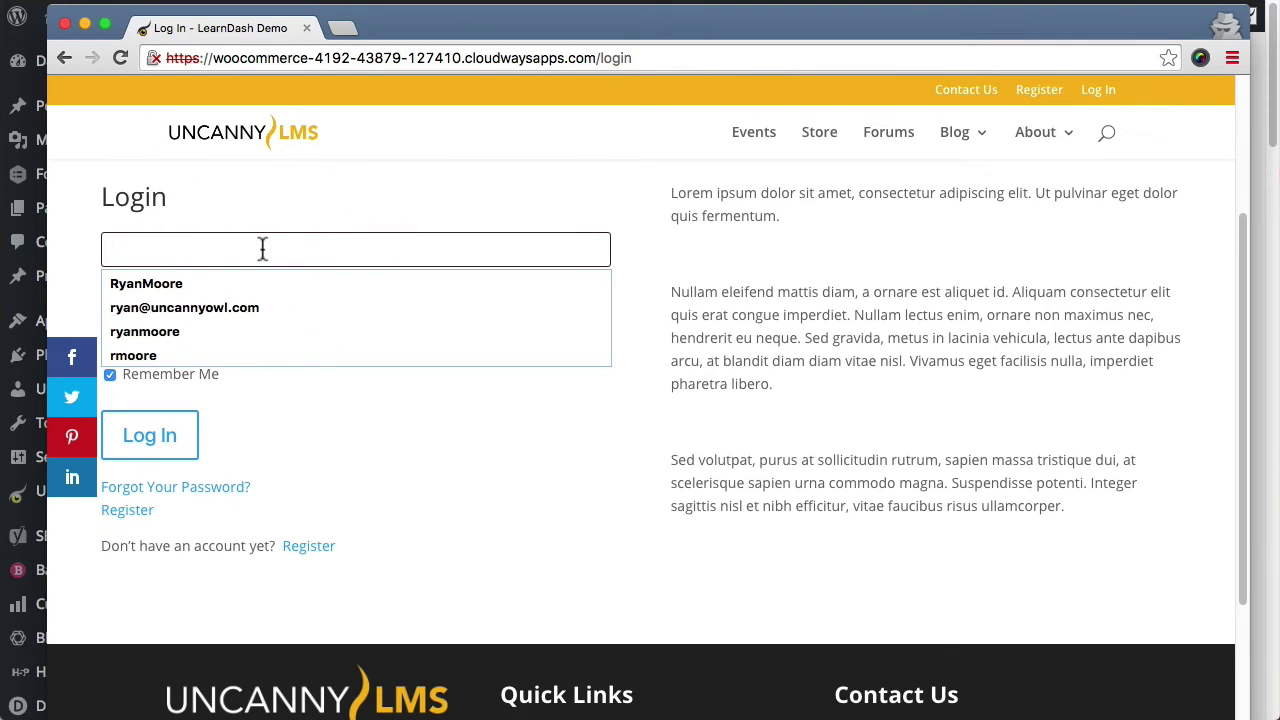
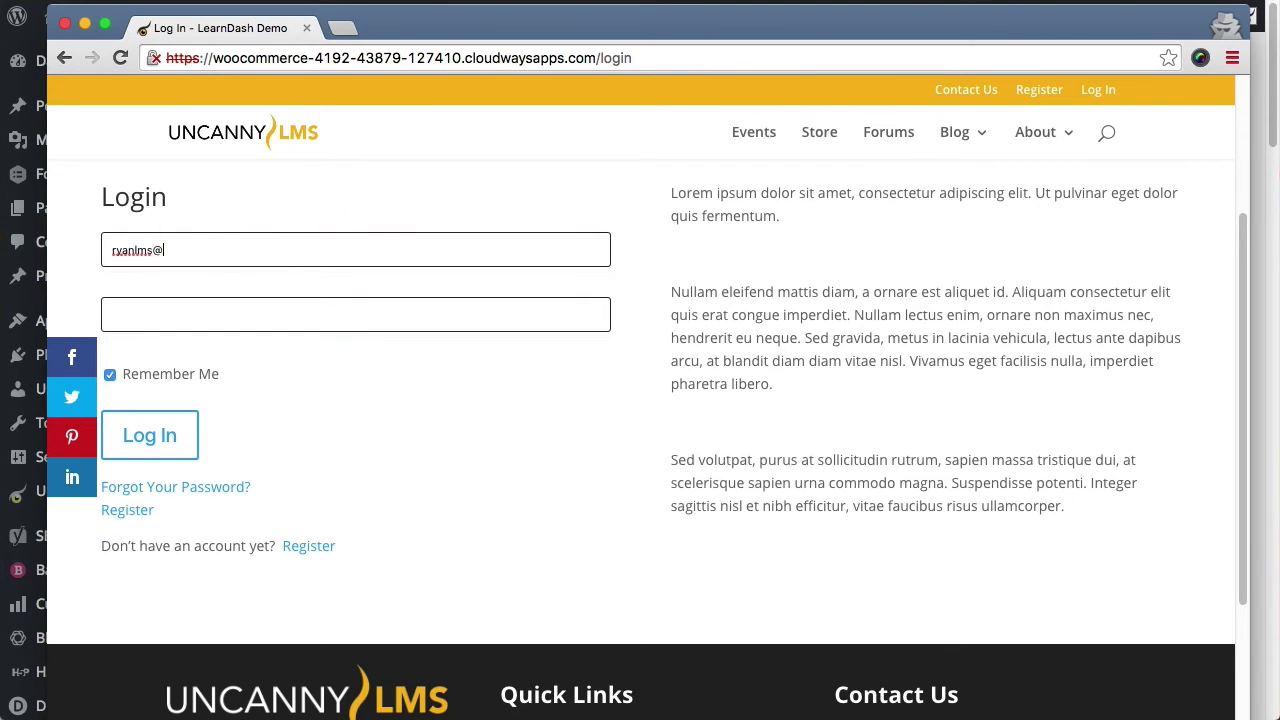
click(112, 314)
Step: Reload Group A's edit page and find the new user under Assigned Group Users
click(578, 3)
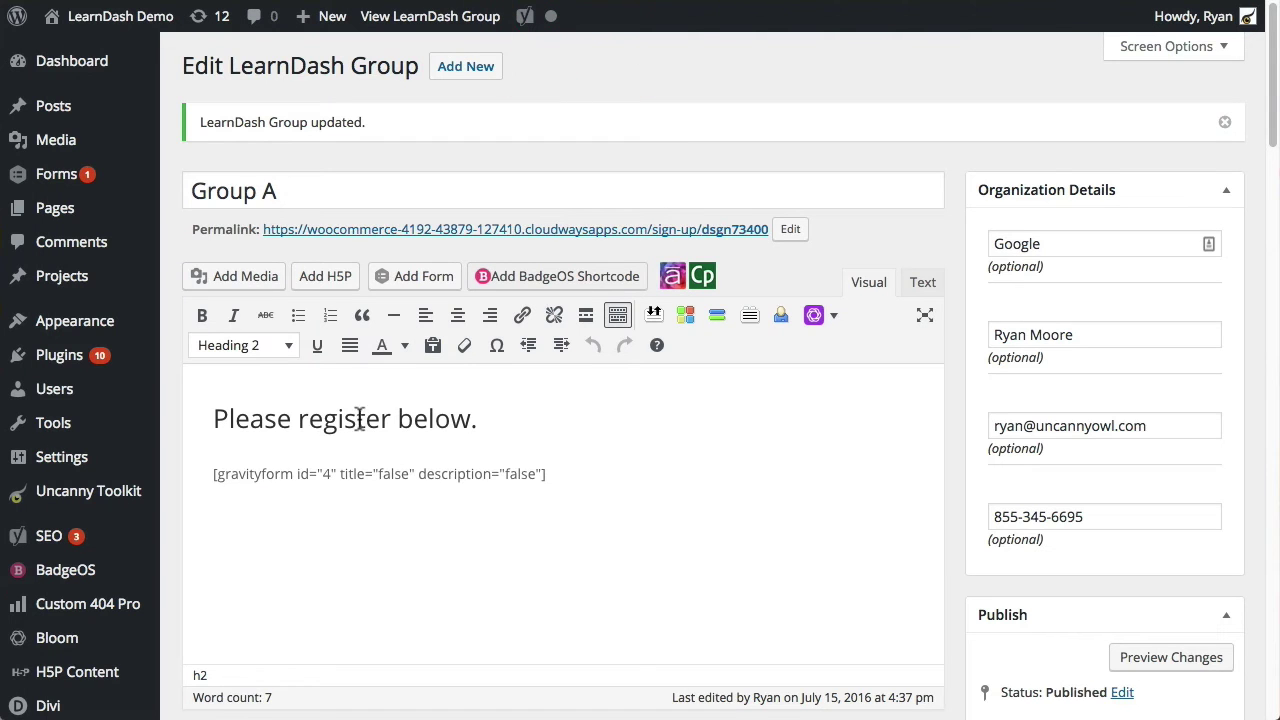
scroll(323, 451, down, 15)
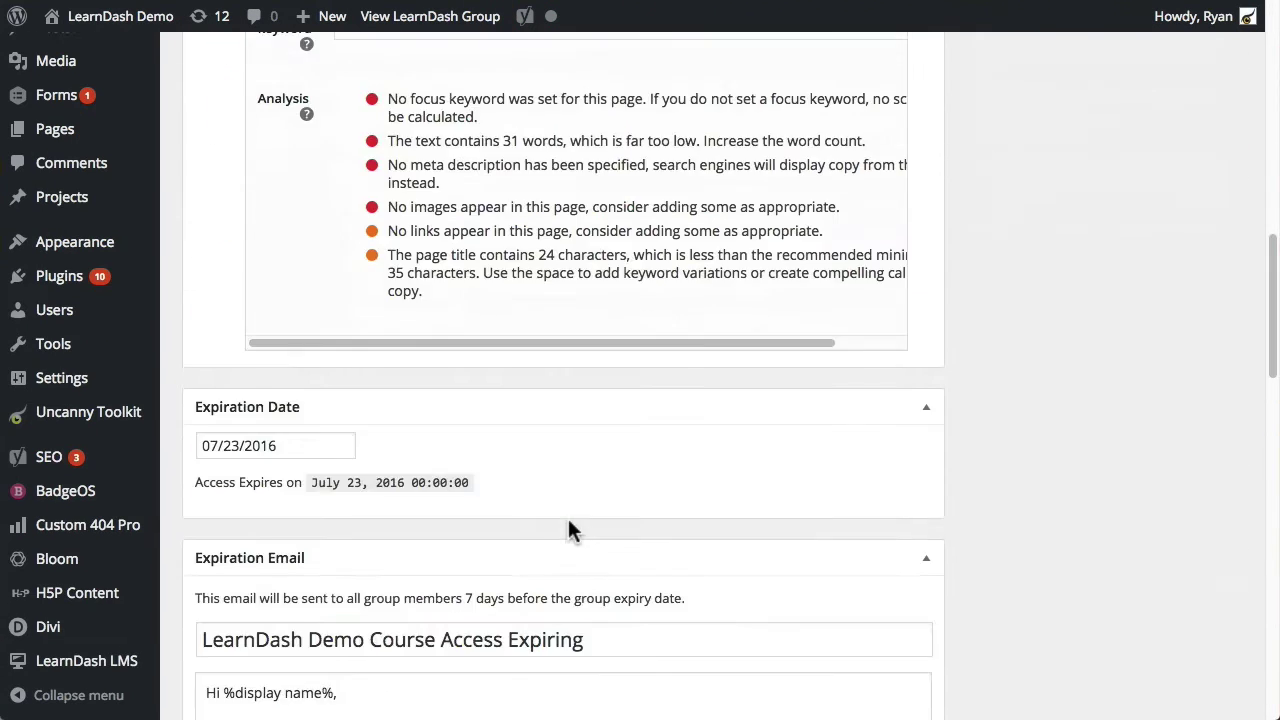
scroll(566, 520, down, 8)
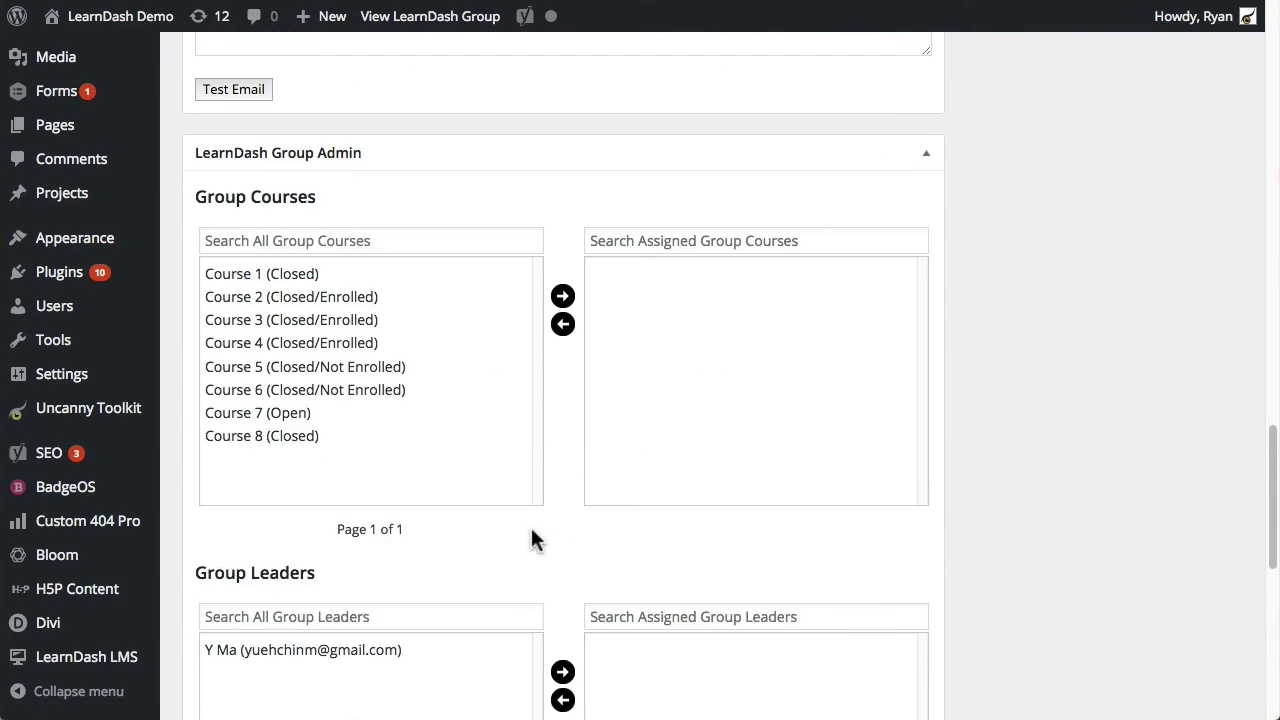
scroll(532, 538, down, 5)
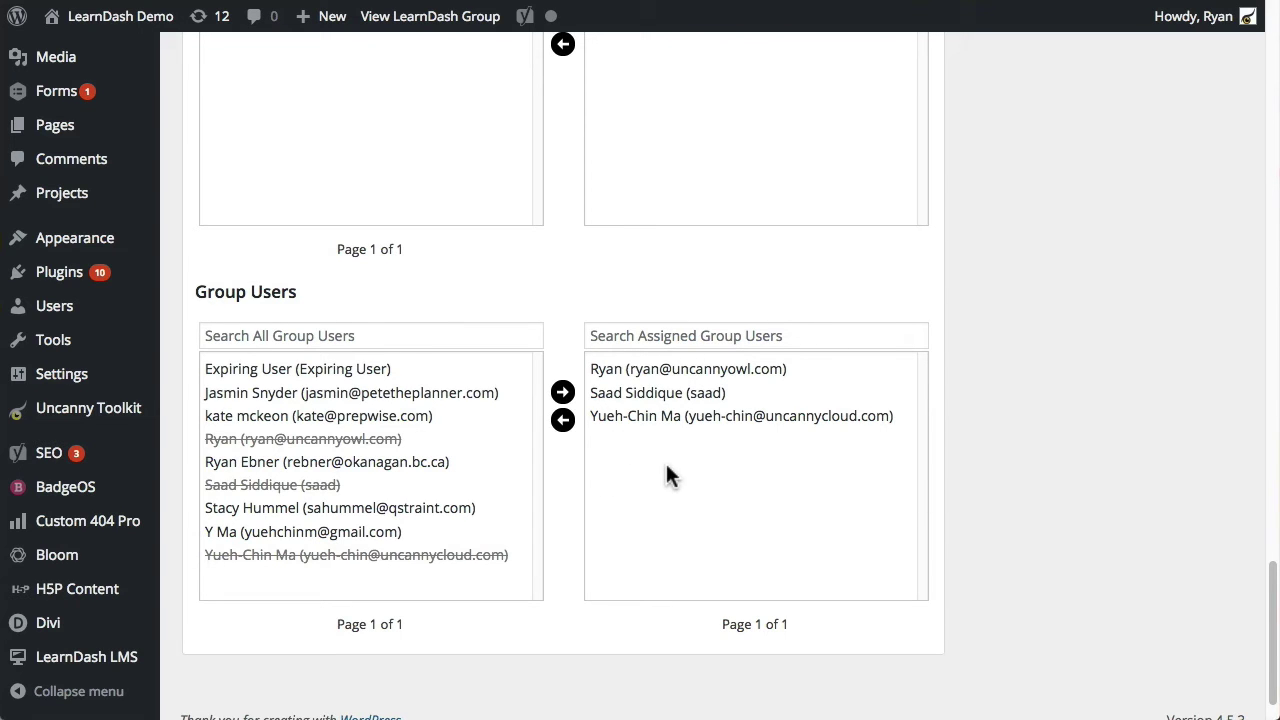
scroll(665, 484, up, 20)
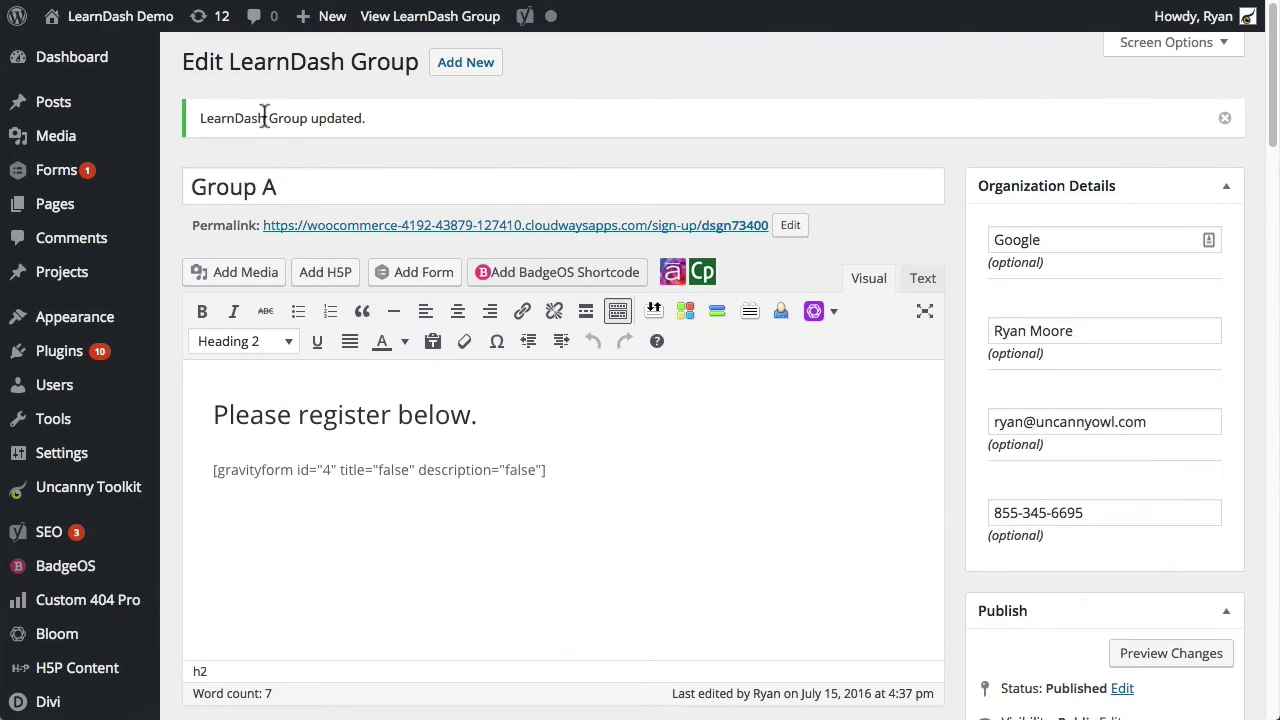
click(430, 16)
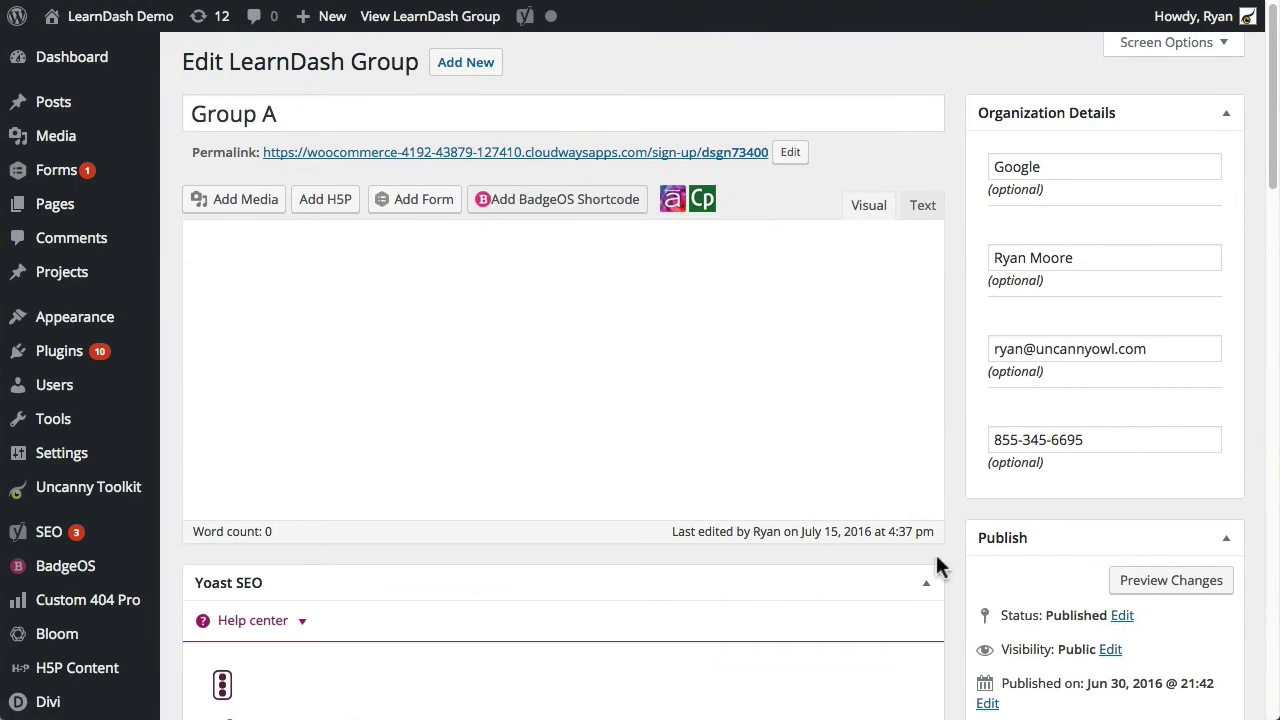
scroll(918, 577, down, 4)
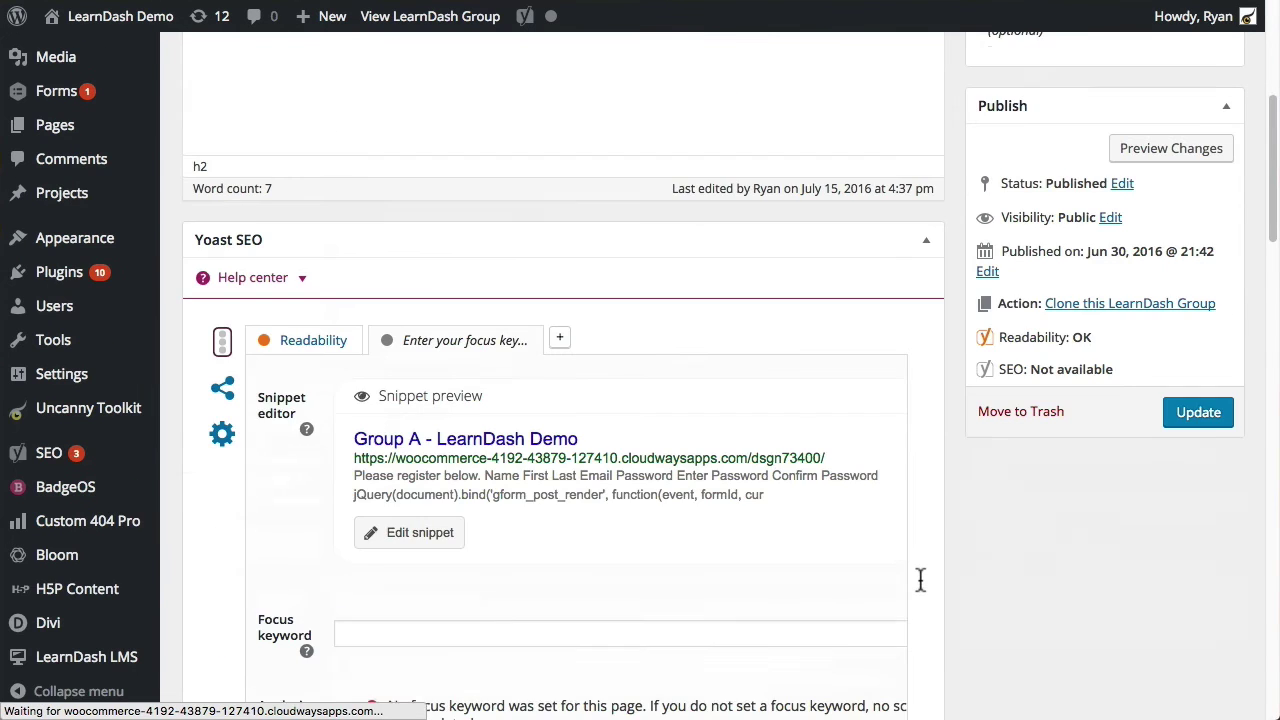
scroll(920, 580, down, 20)
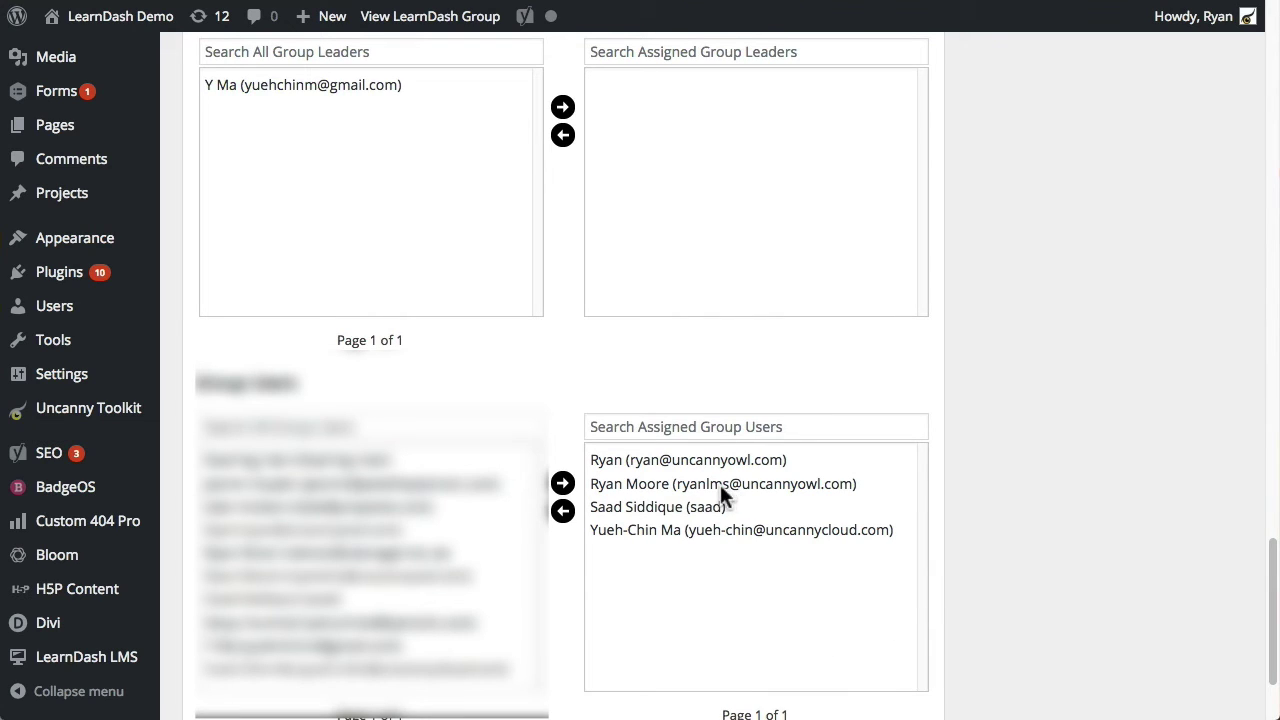
click(686, 484)
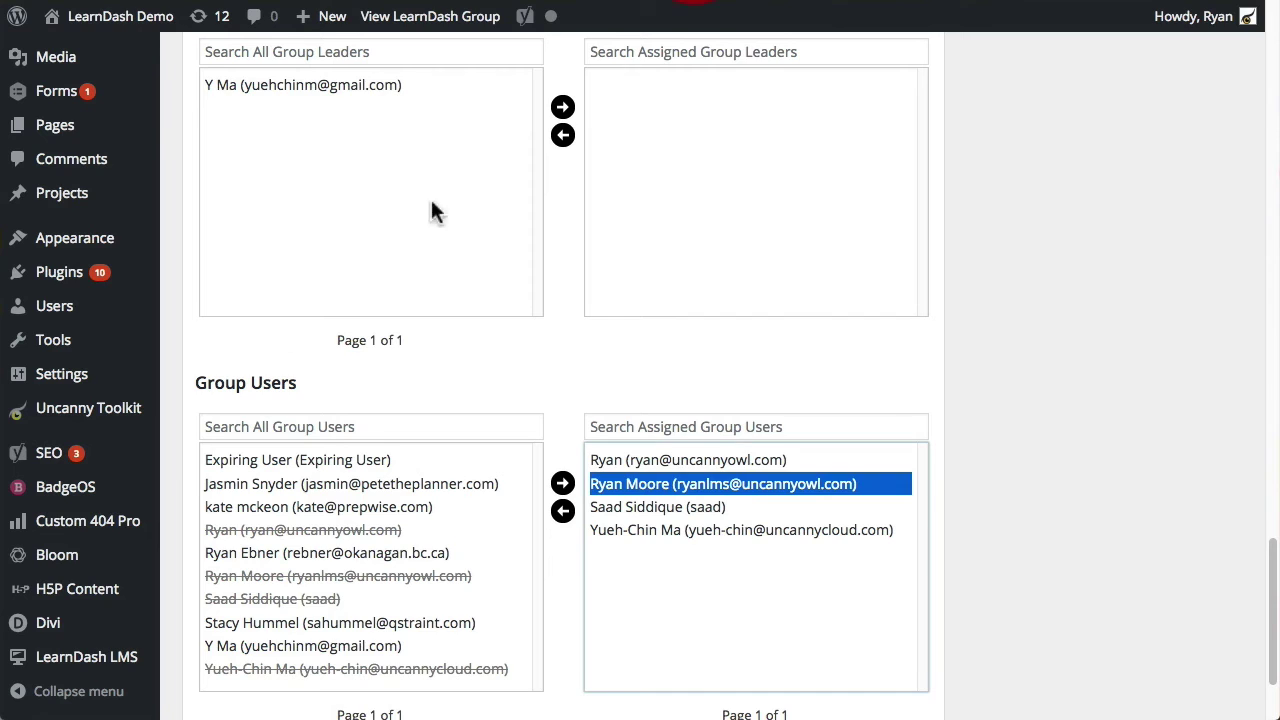
Step: Open the LearnDash Group Registration module's settings from the Uncanny Toolkit modules page
mouse_move(97, 655)
click(50, 412)
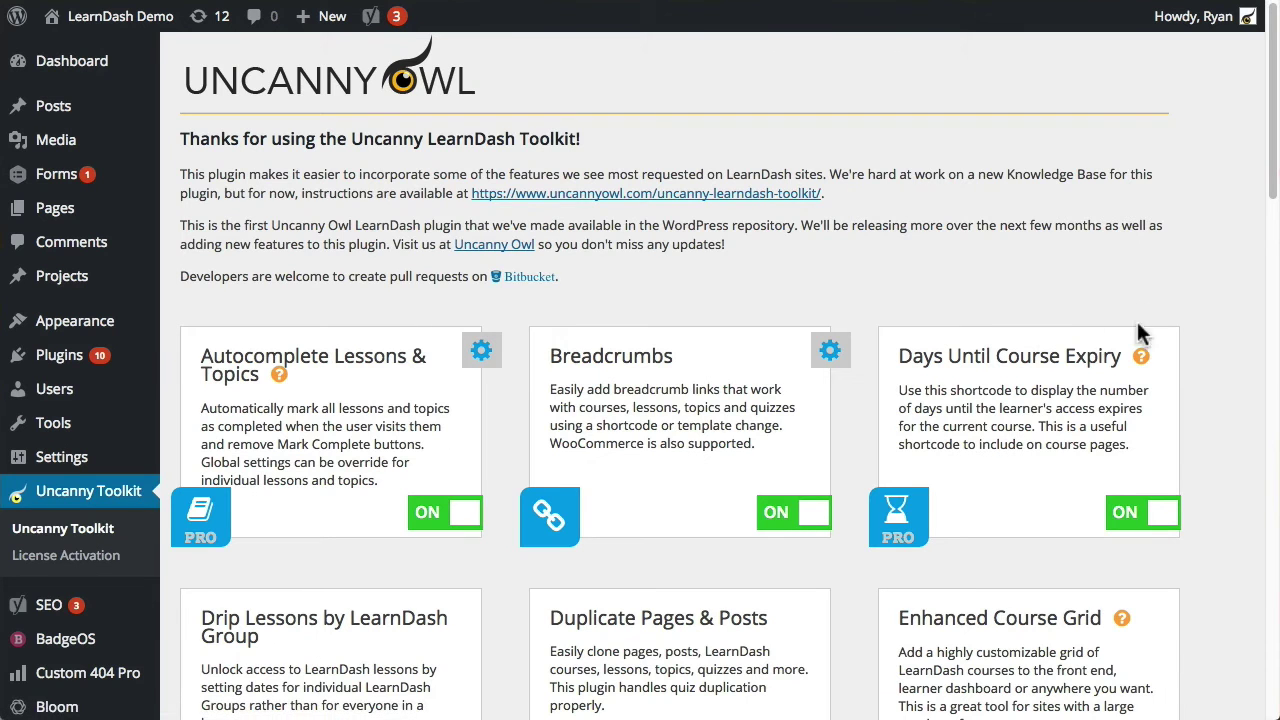
scroll(1160, 420, down, 8)
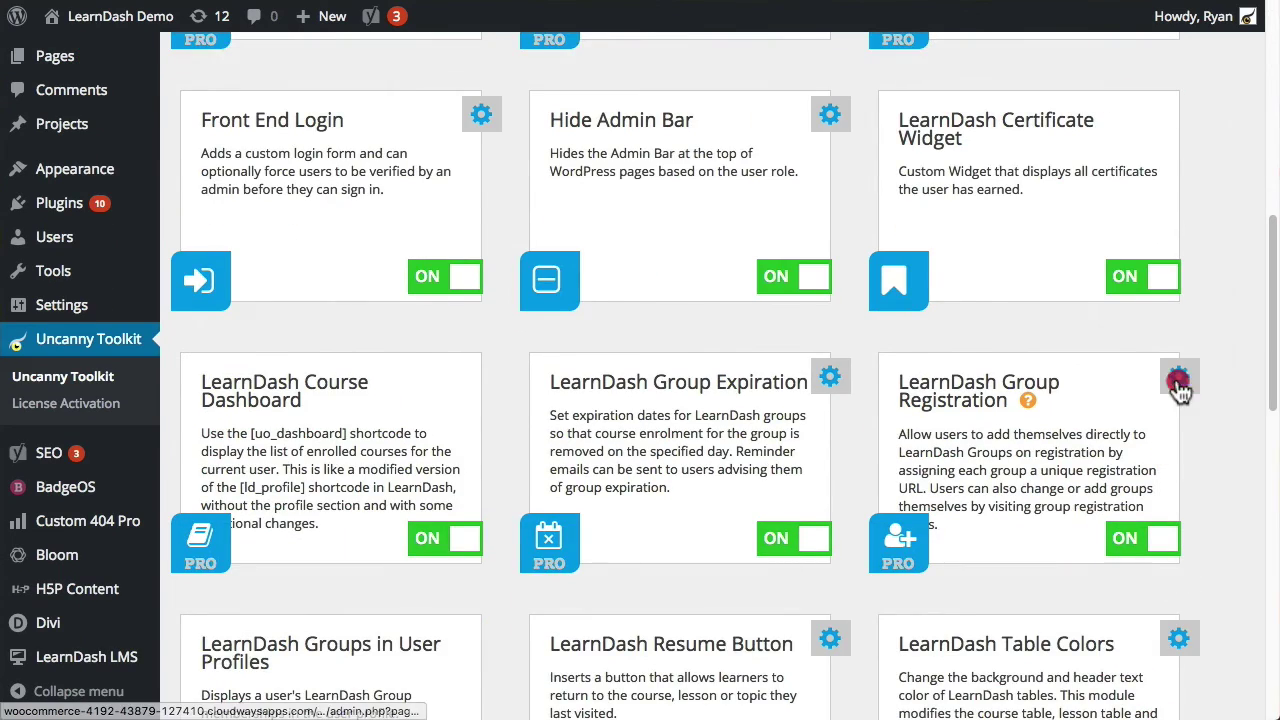
click(1179, 381)
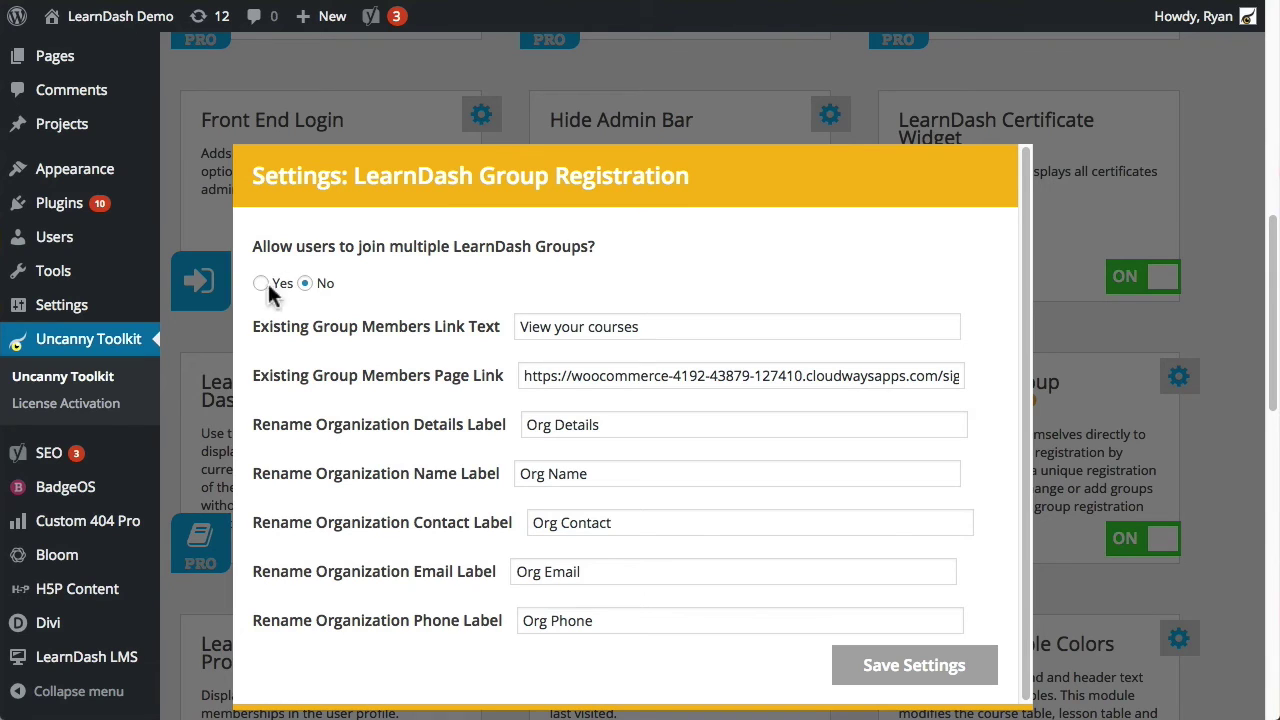
Step: Set 'Allow users to join multiple LearnDash Groups?' to Yes and select the 'View your courses' link text
click(261, 283)
click(305, 283)
click(261, 284)
drag(686, 326, 457, 312)
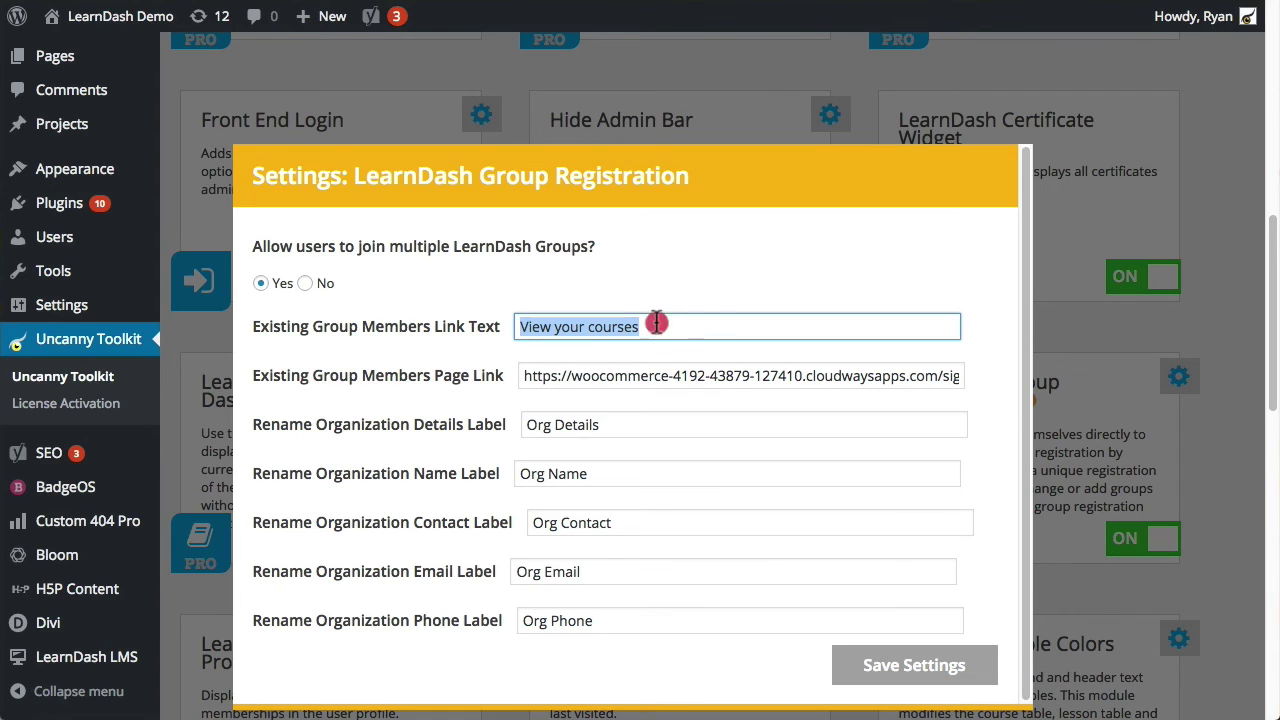
click(468, 292)
click(592, 374)
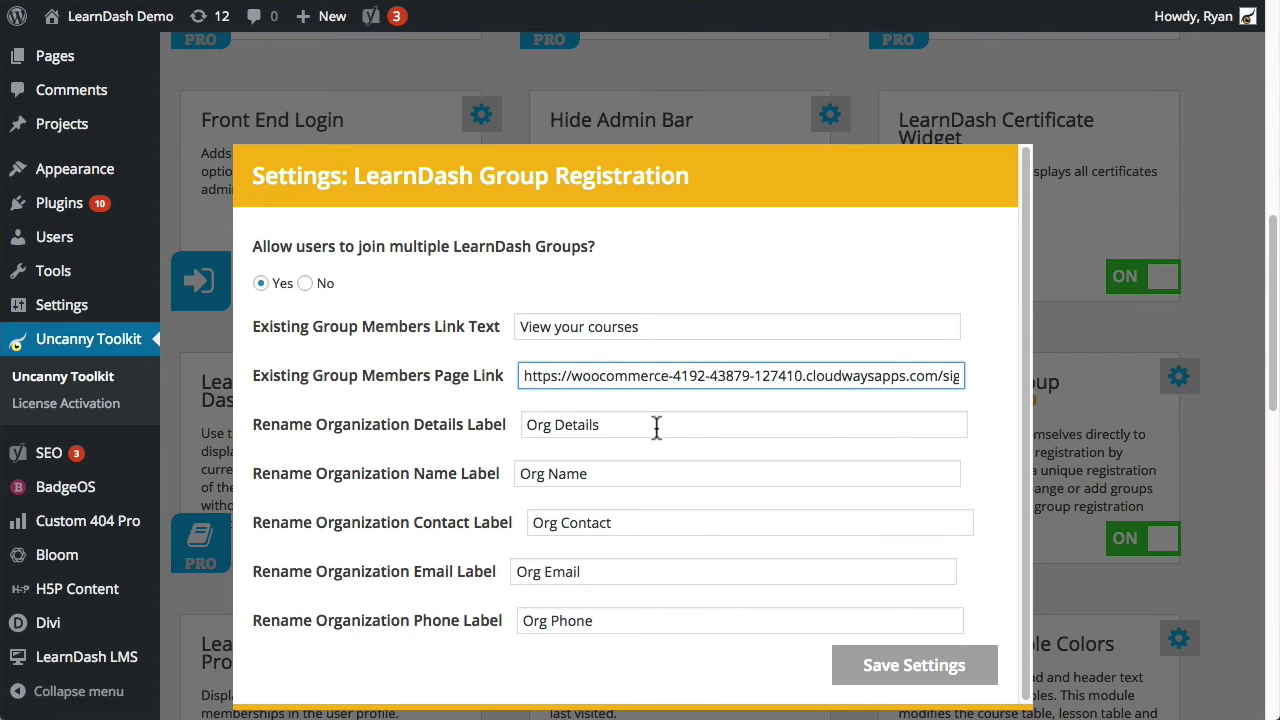
drag(657, 424, 528, 412)
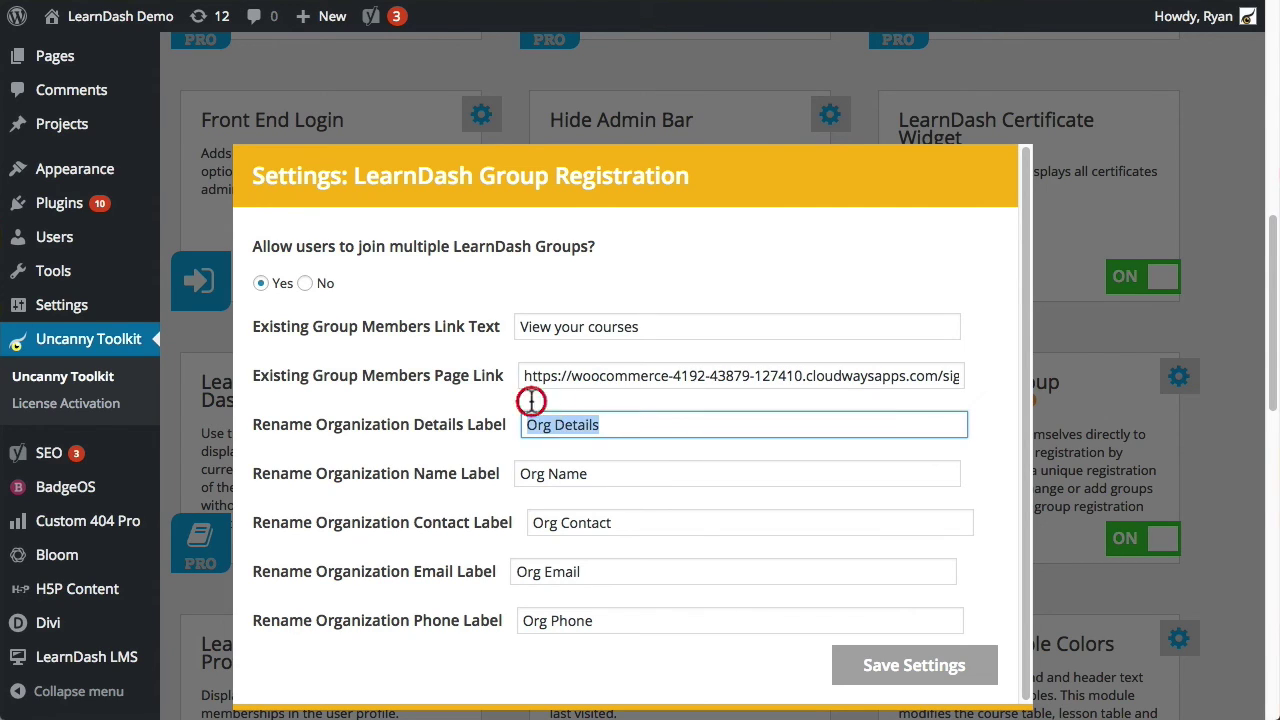
drag(595, 472, 510, 462)
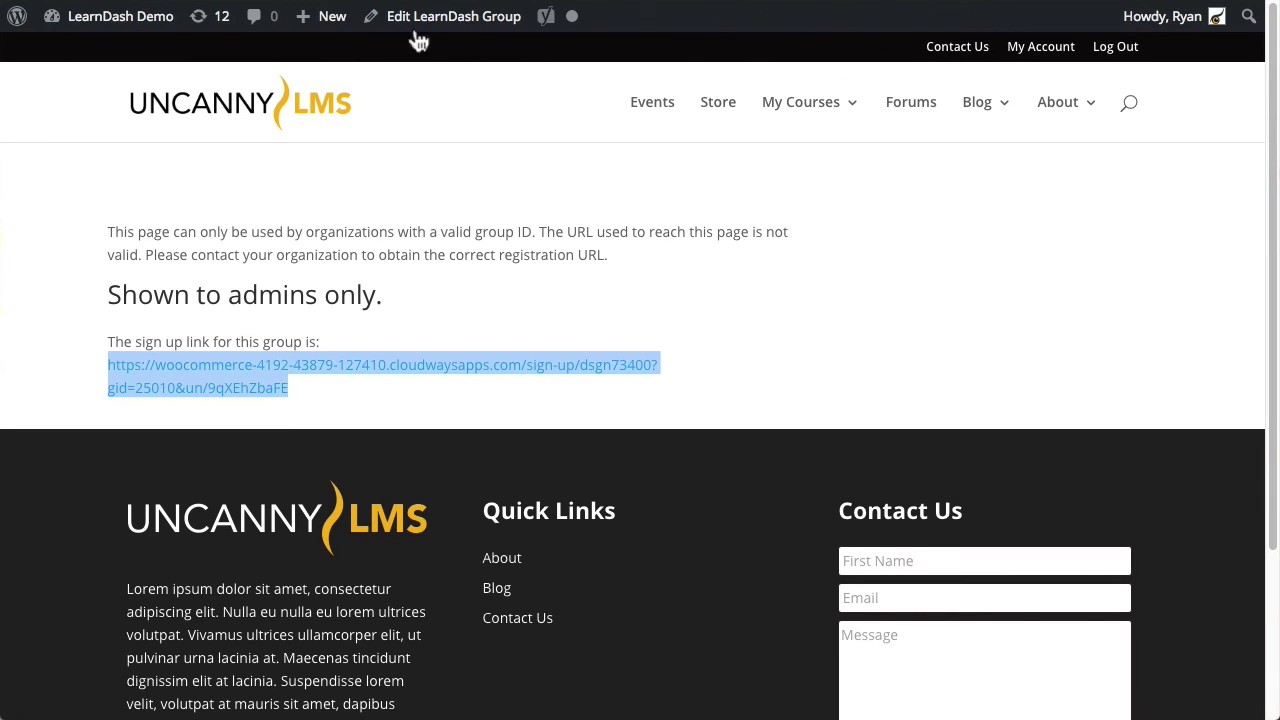
Step: Open Group A's sign-up link from the Edit LearnDash Group page in an incognito window
click(425, 18)
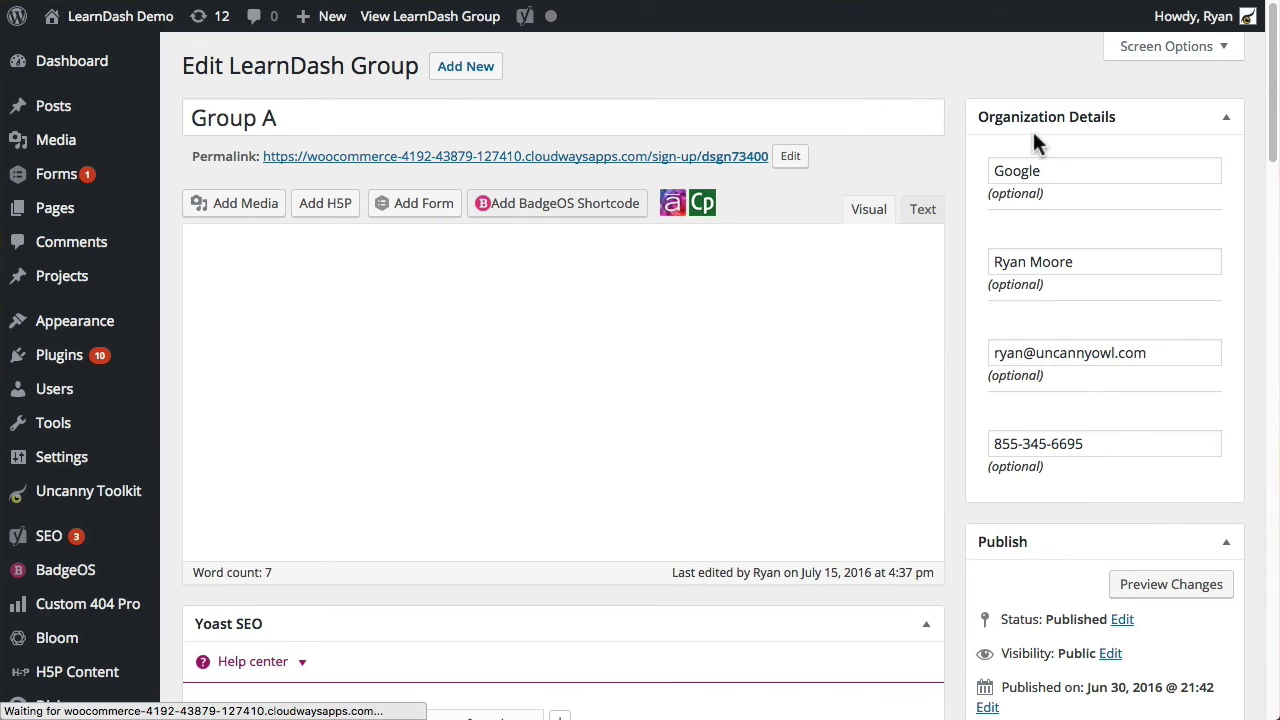
click(1116, 175)
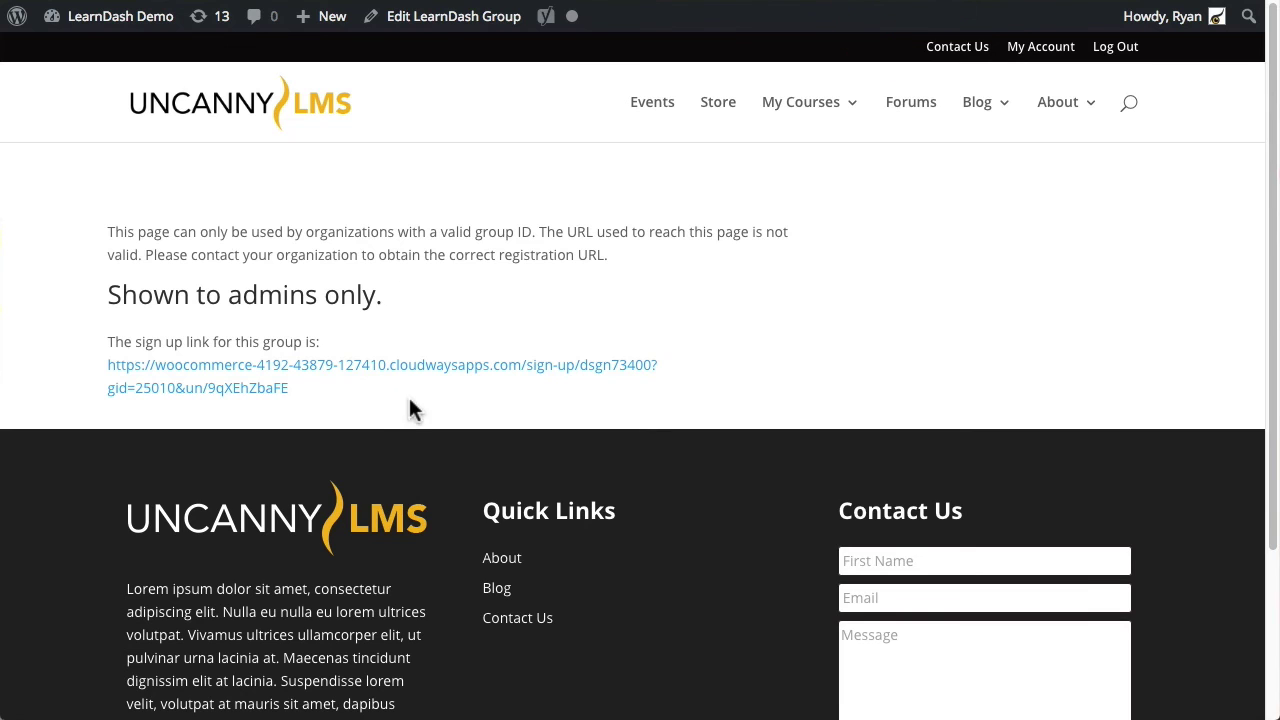
right_click(437, 371)
click(541, 413)
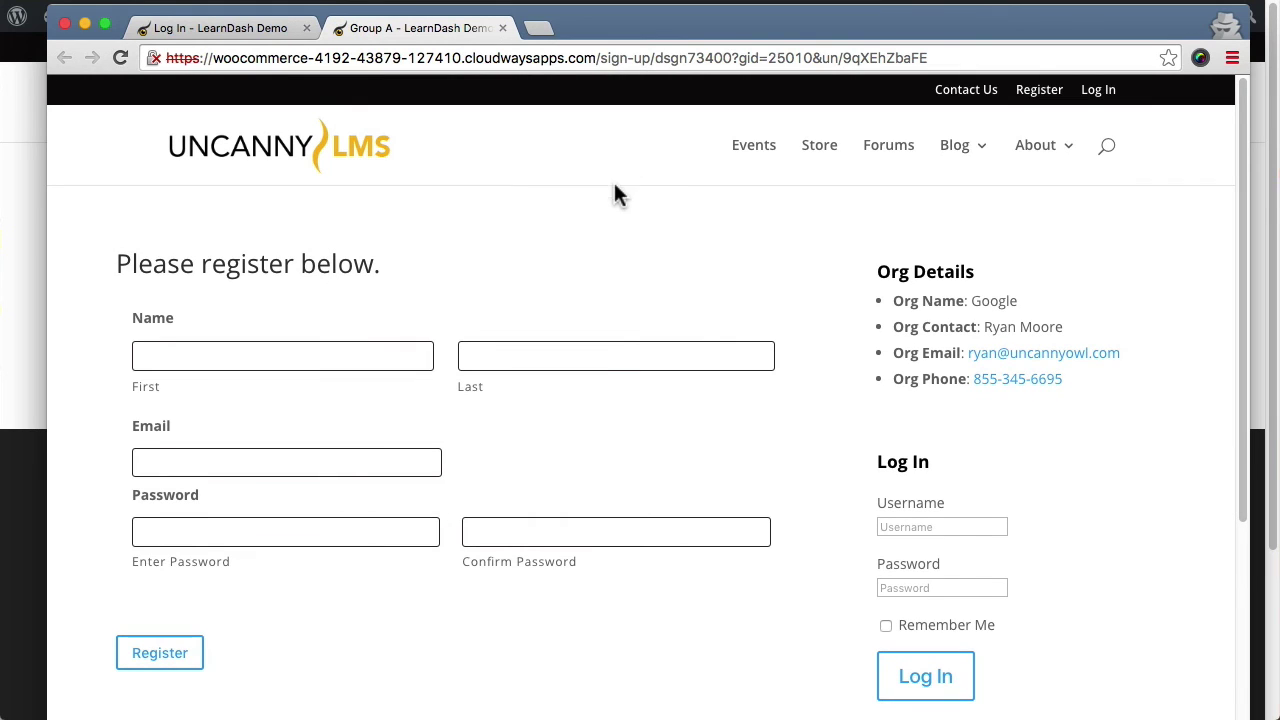
Step: Select the Org Details, Org Name, Org Contact and Org Phone labels on the sign-up page
drag(975, 280, 866, 266)
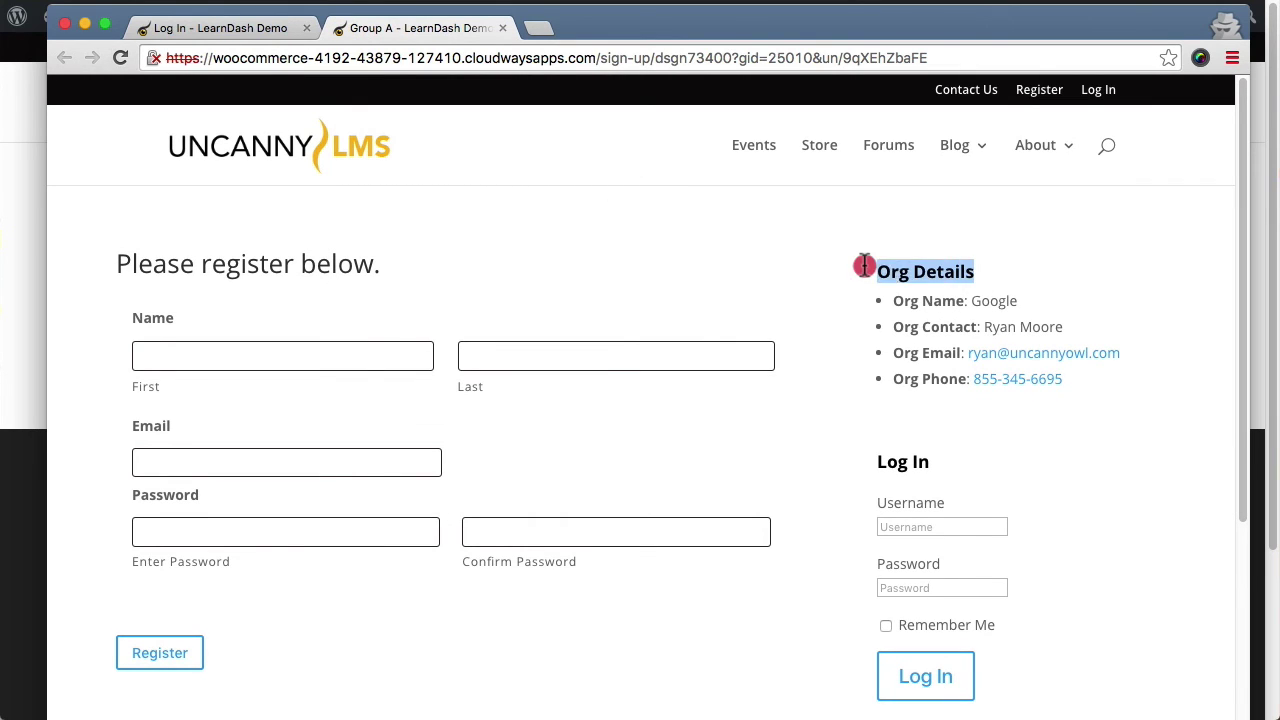
drag(962, 300, 884, 301)
drag(977, 327, 874, 325)
drag(945, 373, 886, 371)
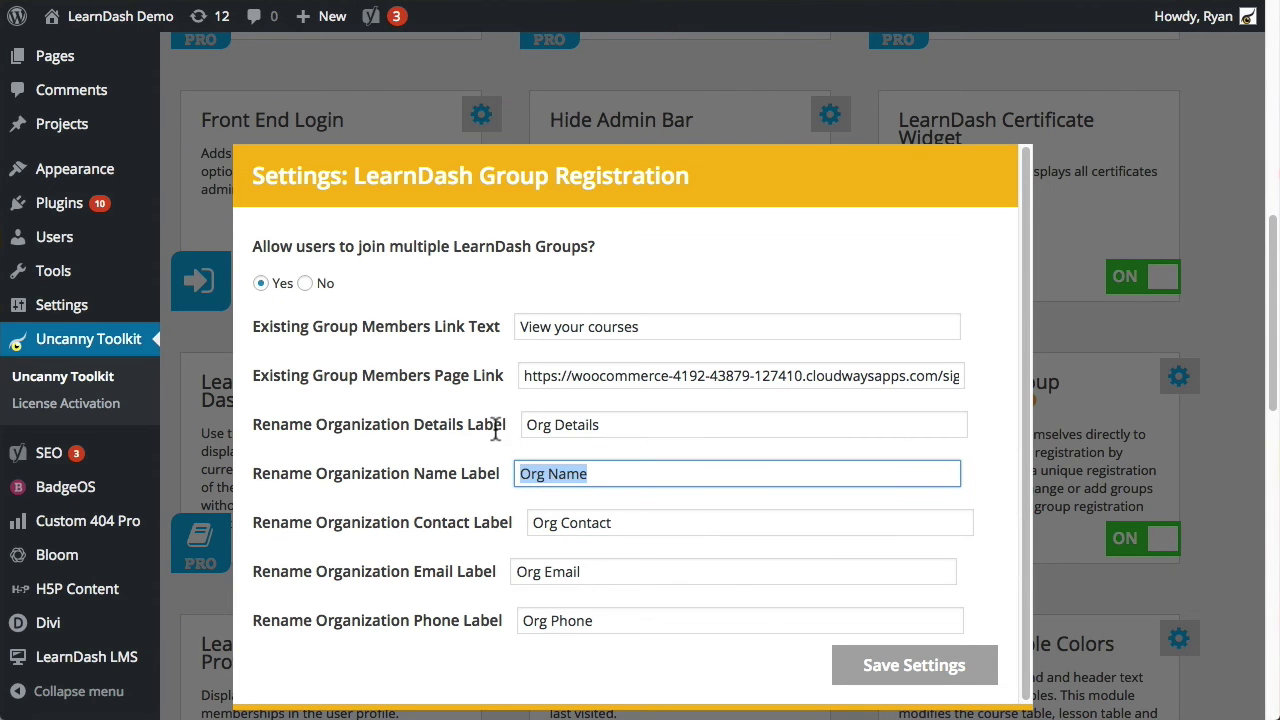
click(495, 428)
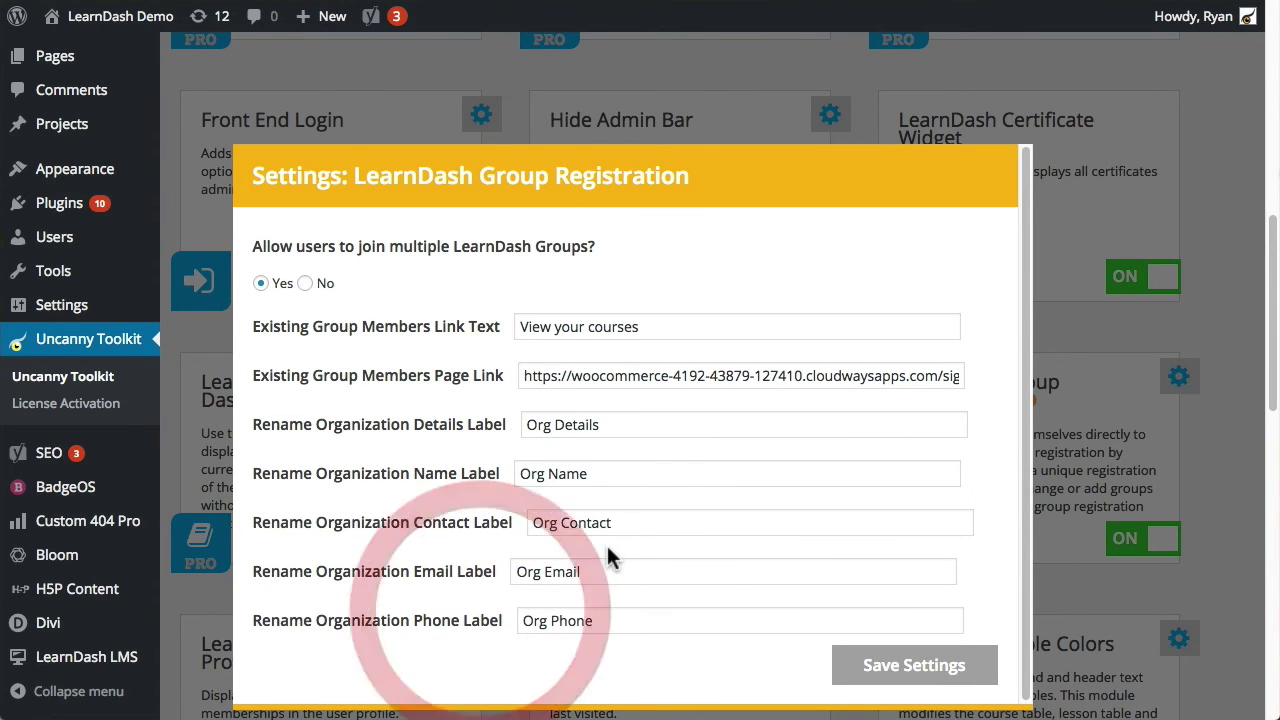